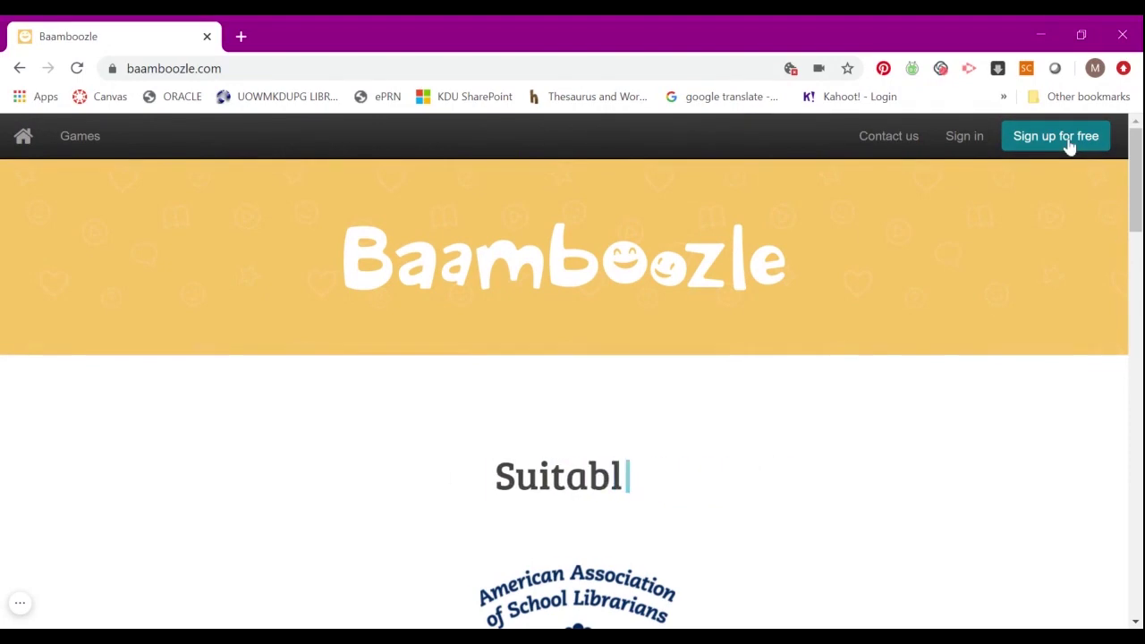
Sign in to the existing account from the home page.
{"action": "left_click", "coordinate": [967, 150]}
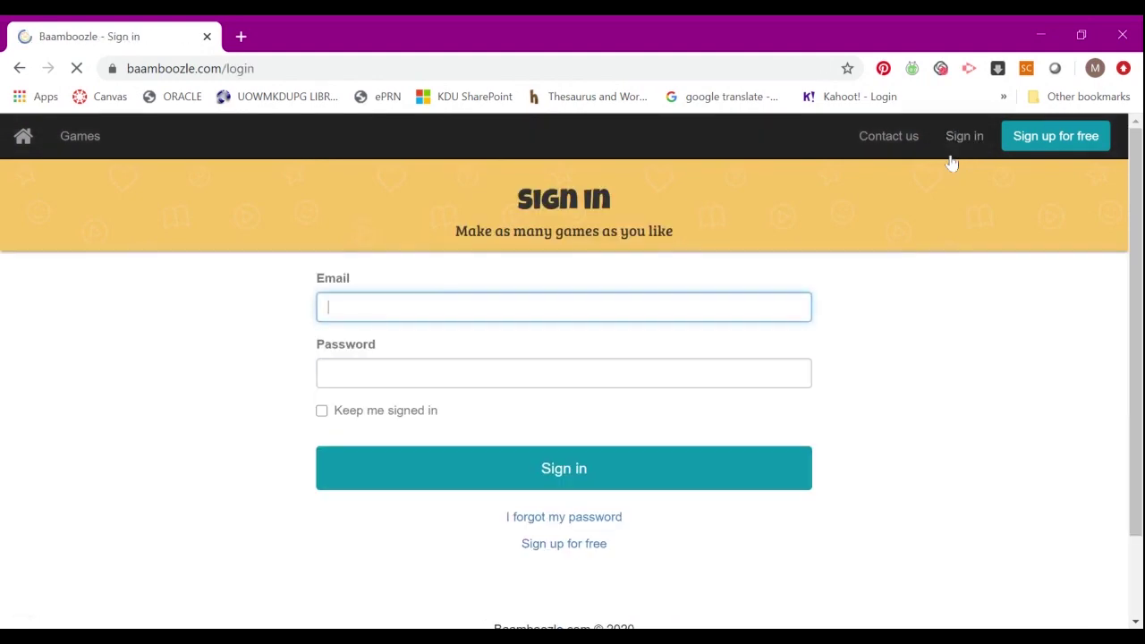
{"action": "left_click", "coordinate": [618, 481]}
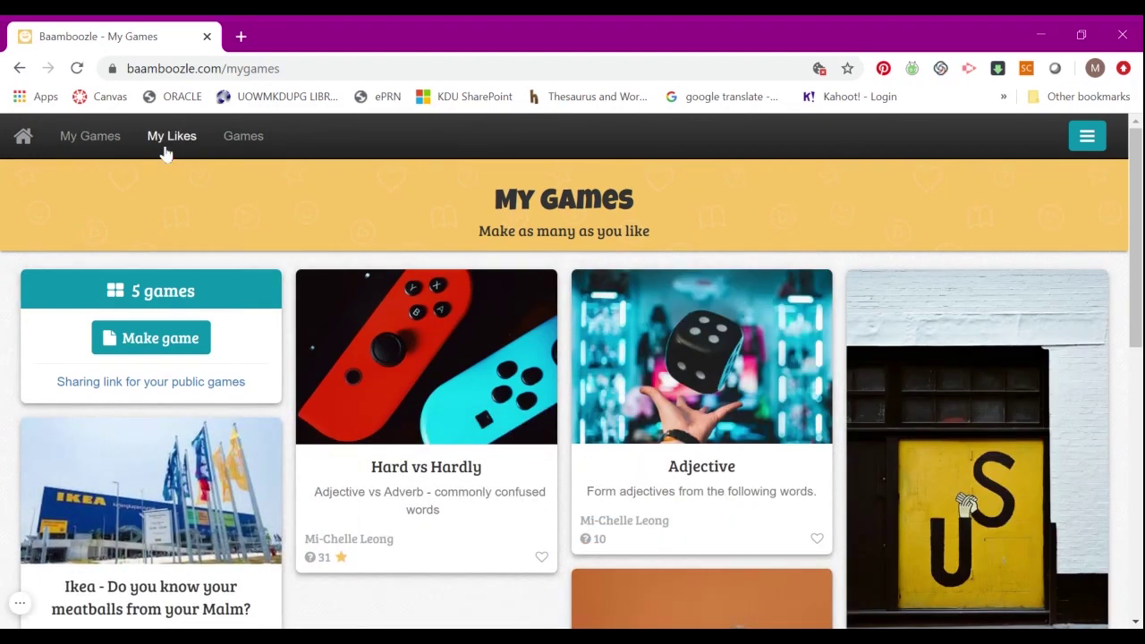
Search the library of teacher-made games for "past tense".
{"action": "left_click", "coordinate": [236, 143]}
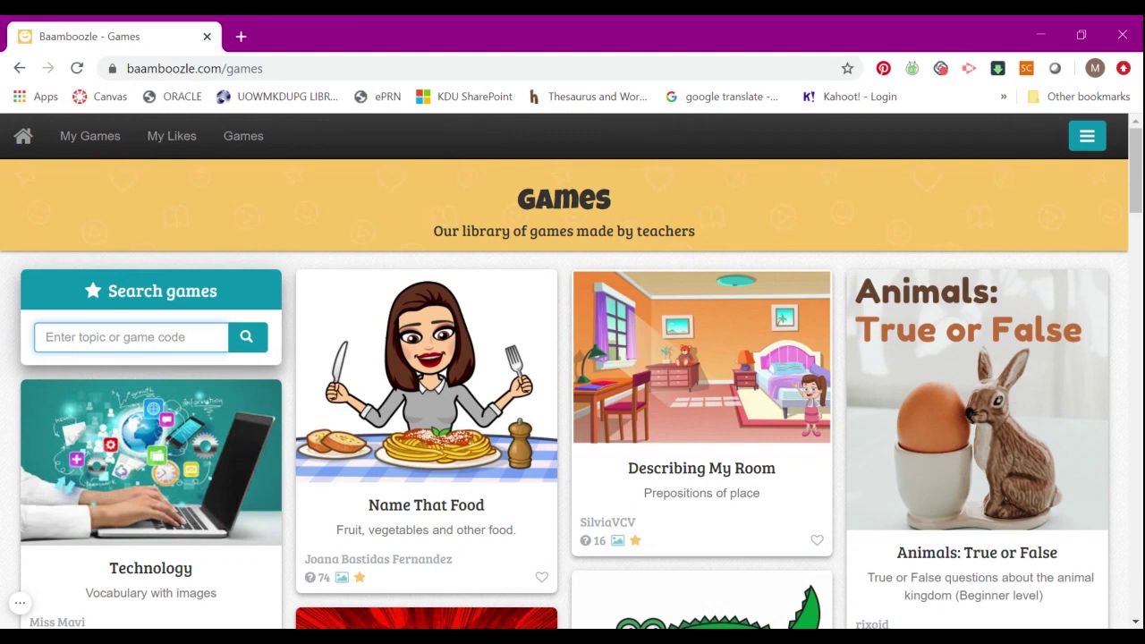
{"action": "type", "text": "past"}
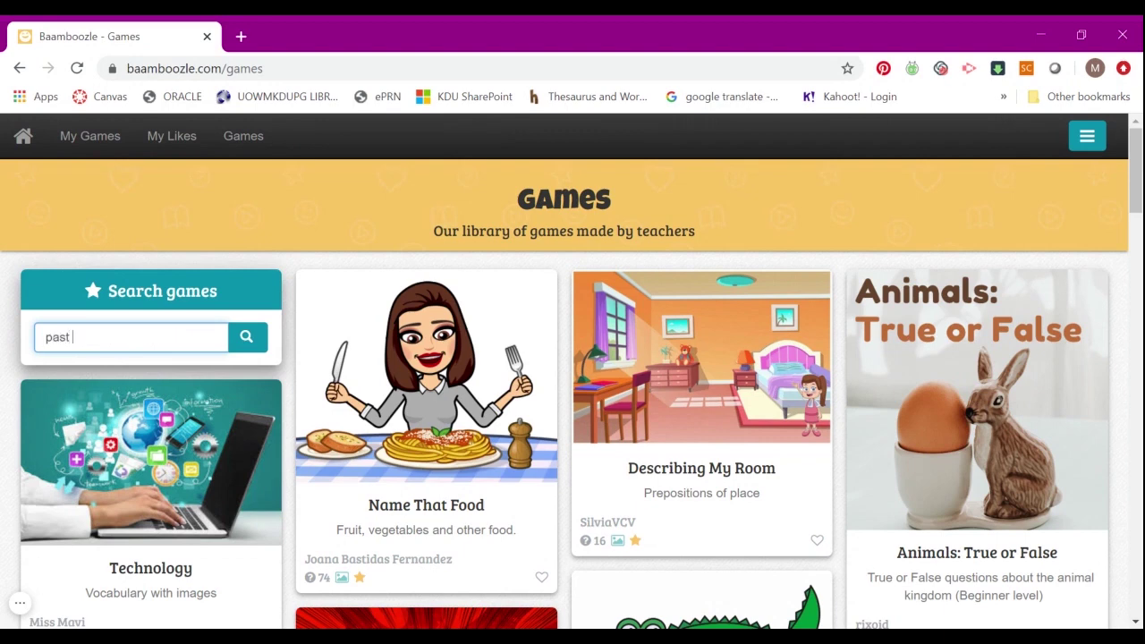
{"action": "type", "text": " tense"}
{"action": "key", "text": "Return"}
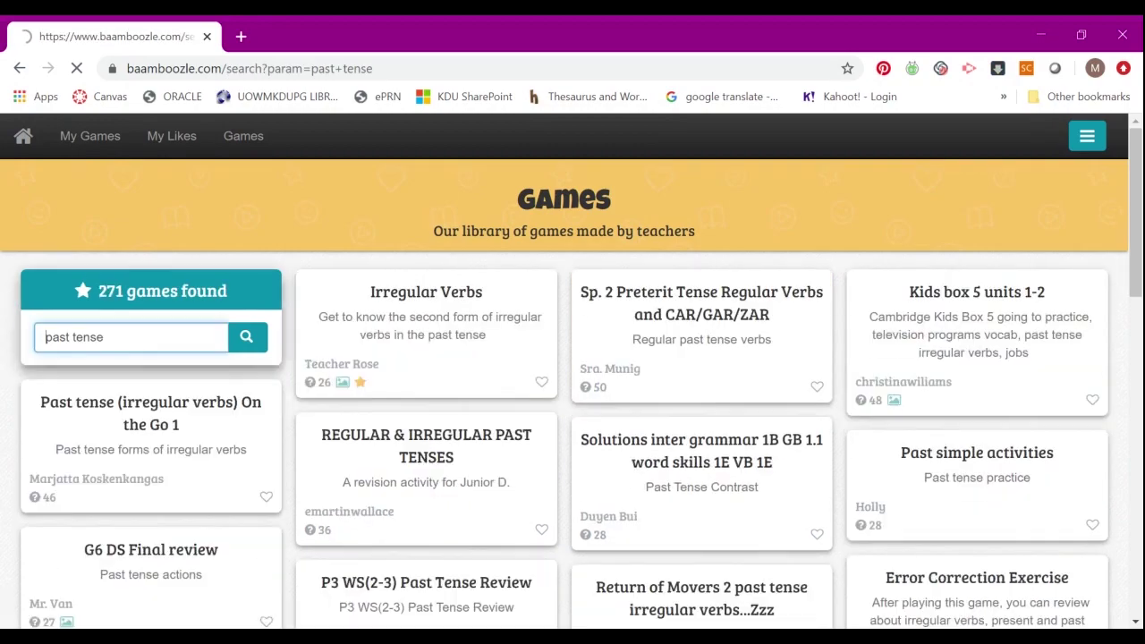
Like the game "P3 WS(2-3) Past Tense Review" in the search results and open the list of liked games.
{"action": "scroll", "coordinate": [848, 456], "scroll_direction": "down", "scroll_amount": 4}
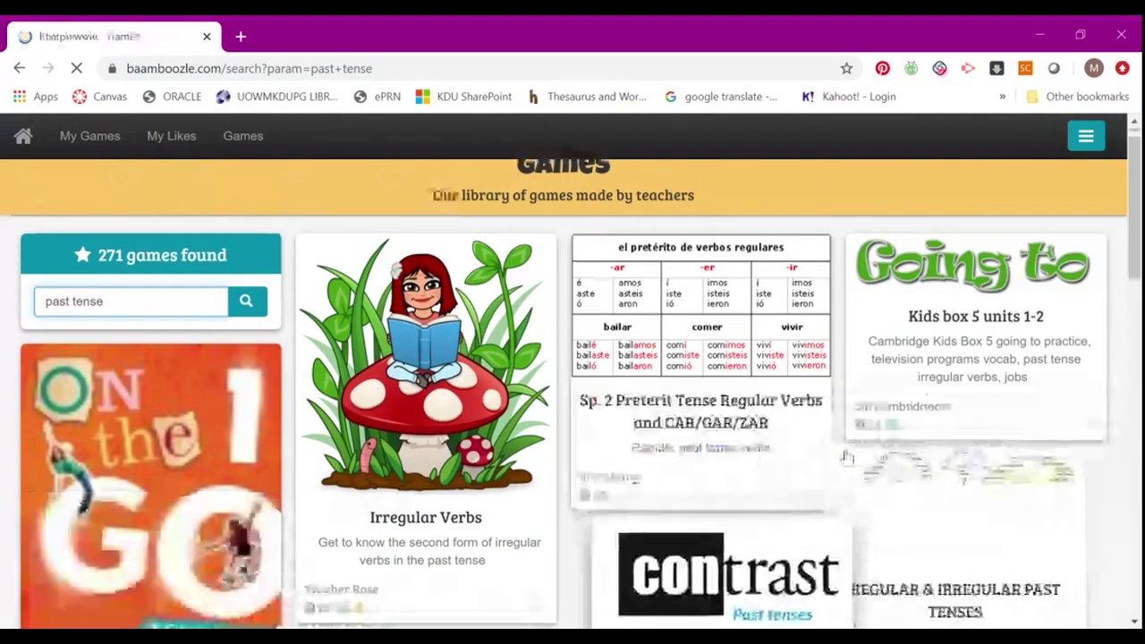
{"action": "scroll", "coordinate": [847, 482], "scroll_direction": "down", "scroll_amount": 5}
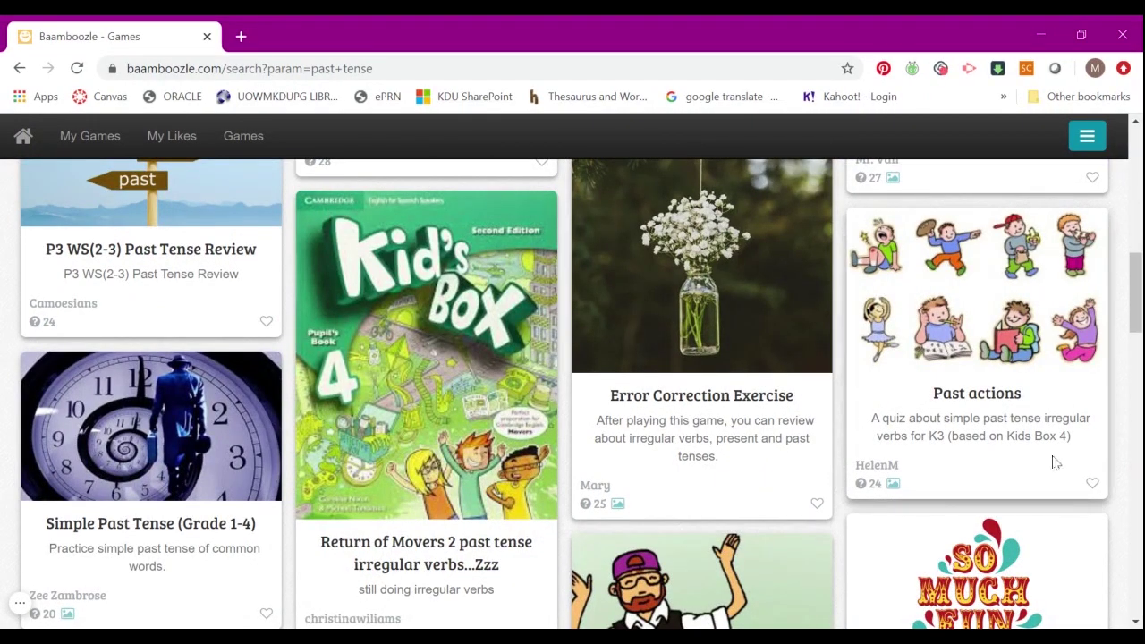
{"action": "left_click", "coordinate": [266, 323]}
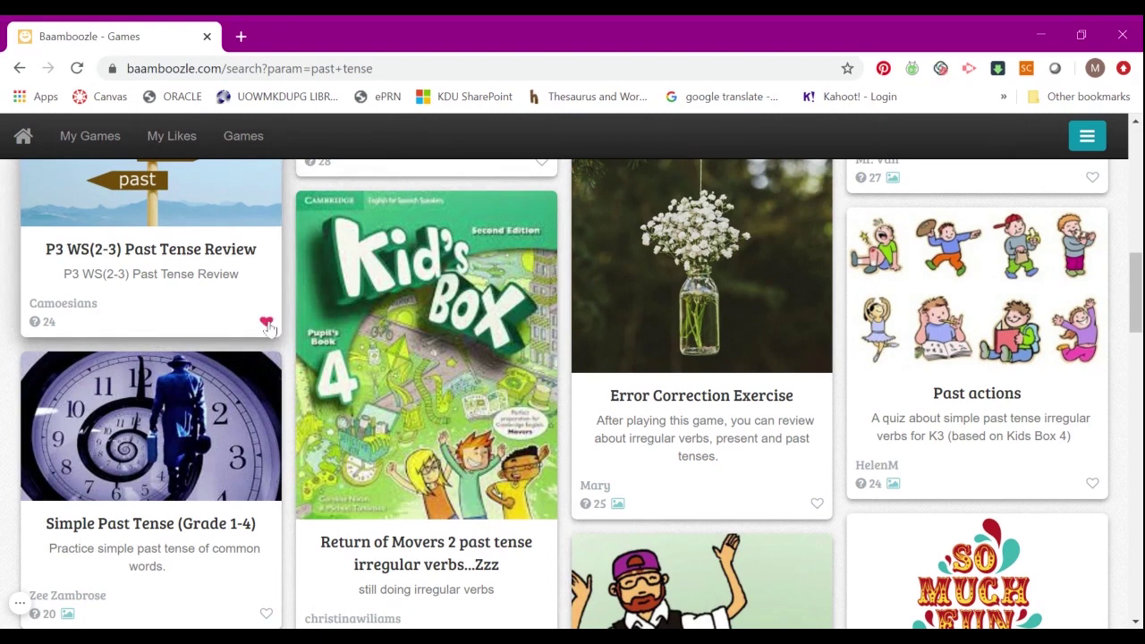
{"action": "left_click", "coordinate": [172, 142]}
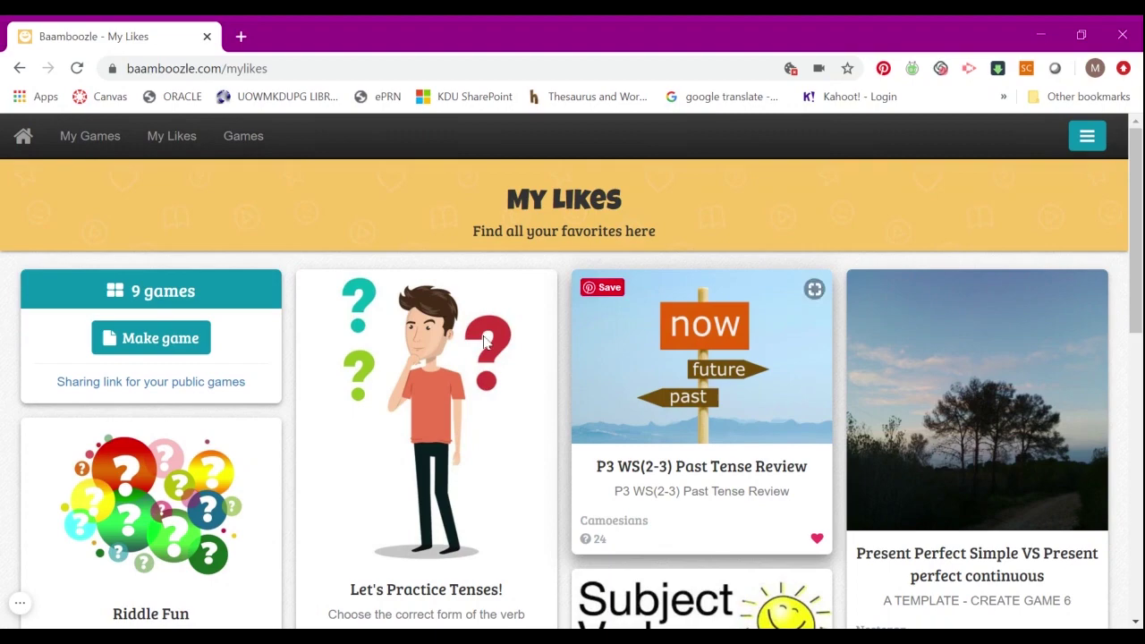
Make a new game titled "Past tense" with the description "To review on past tense form.".
{"action": "left_click", "coordinate": [105, 143]}
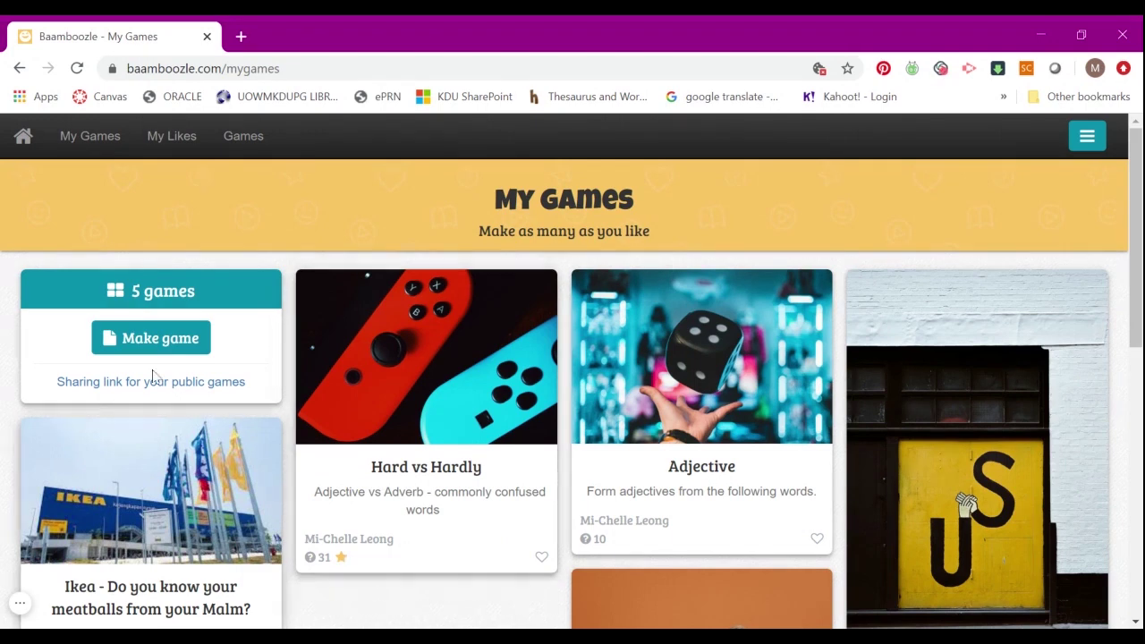
{"action": "left_click", "coordinate": [111, 340]}
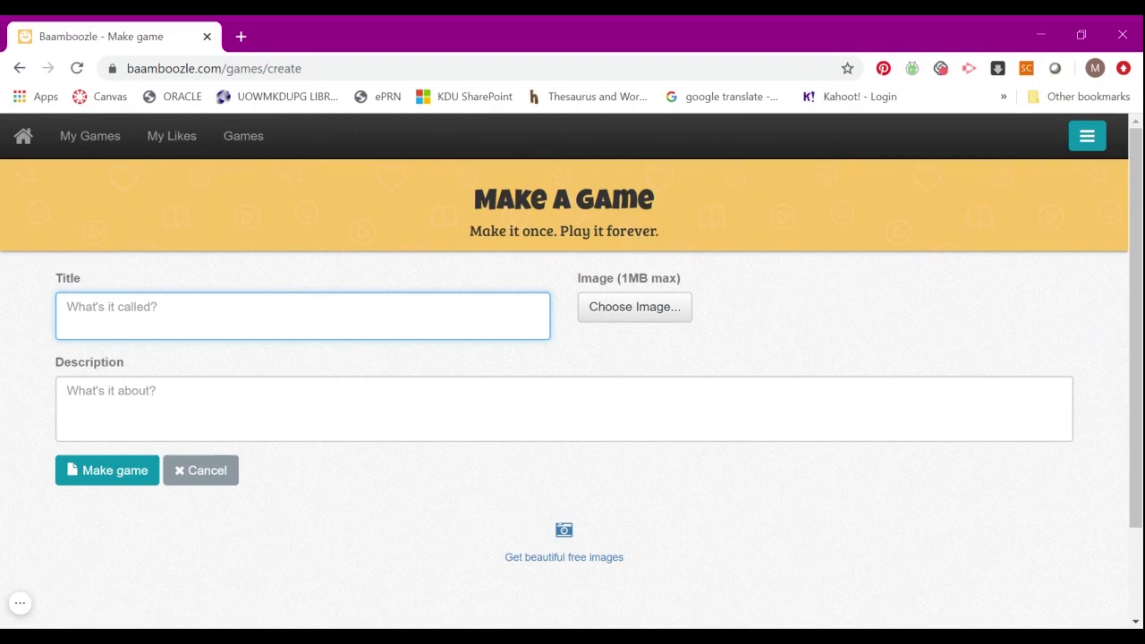
{"action": "type", "text": "Past tense"}
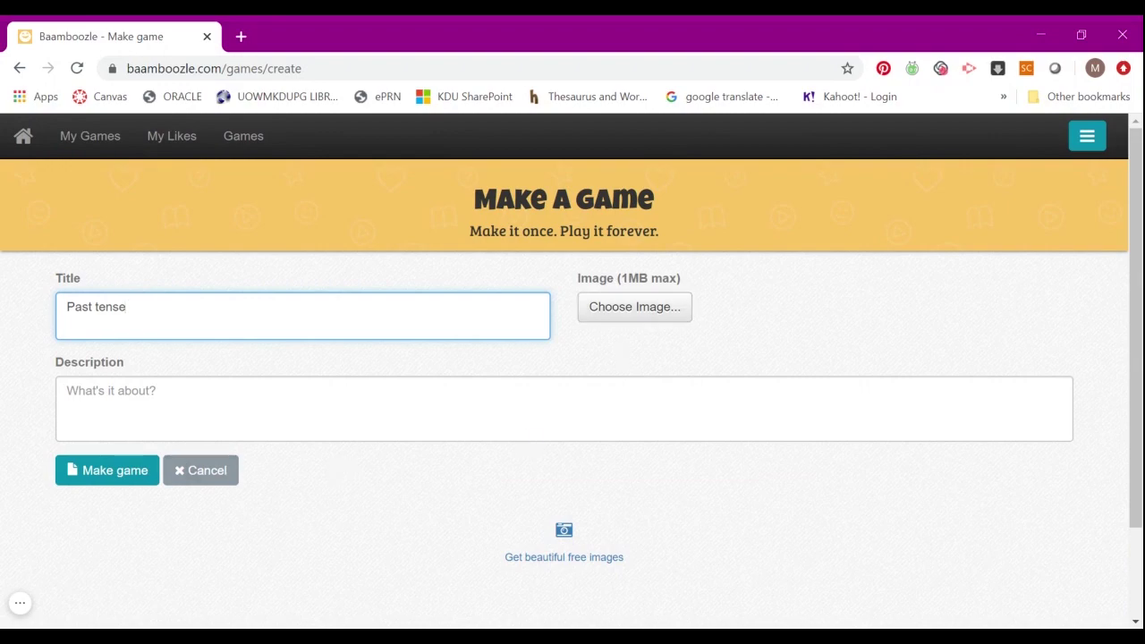
{"action": "left_click", "coordinate": [67, 391]}
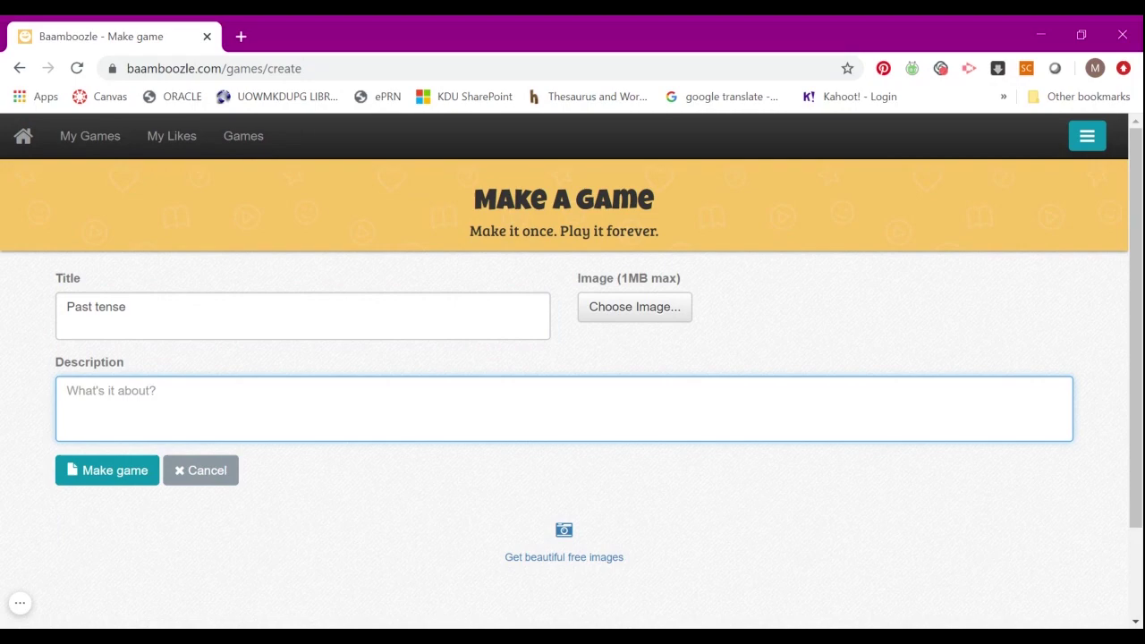
{"action": "type", "text": "To review"}
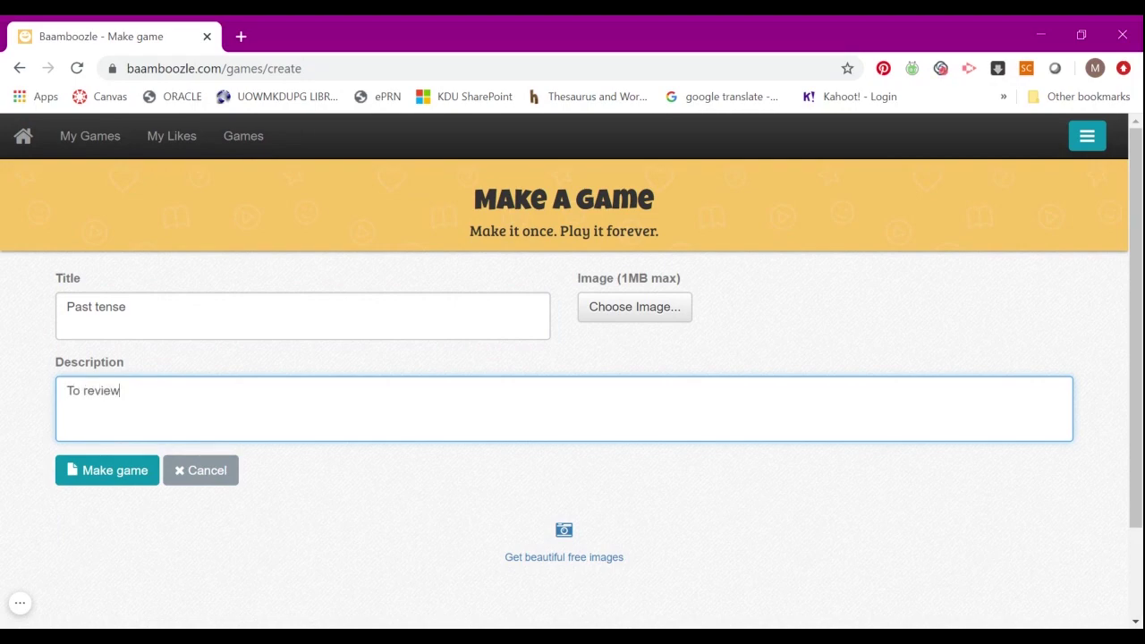
{"action": "type", "text": " on past tense form."}
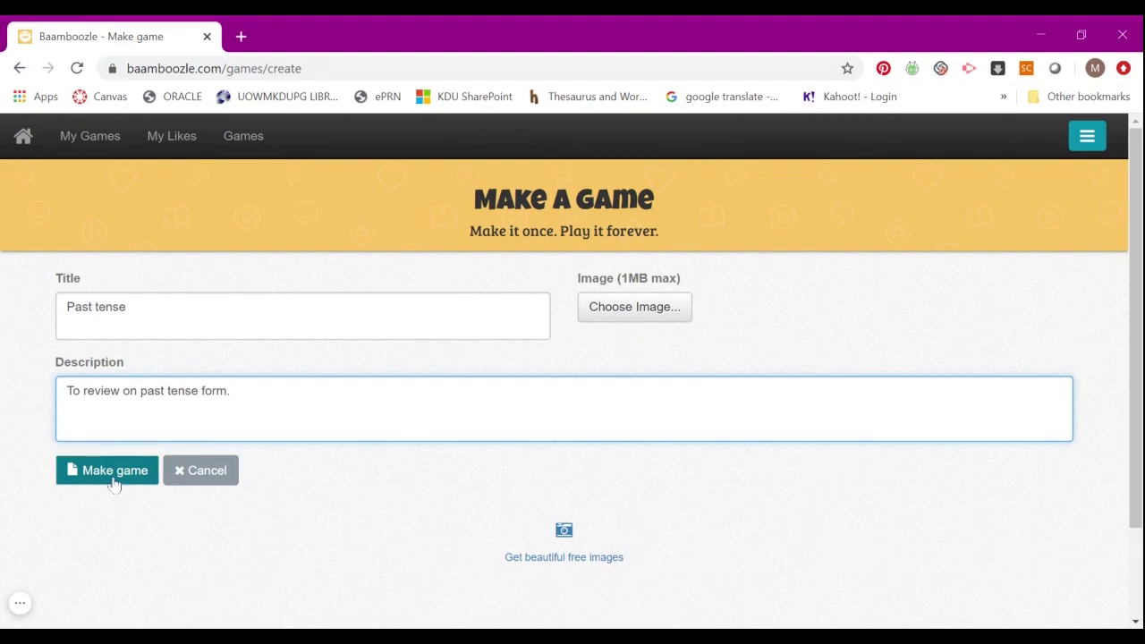
{"action": "left_click", "coordinate": [114, 484]}
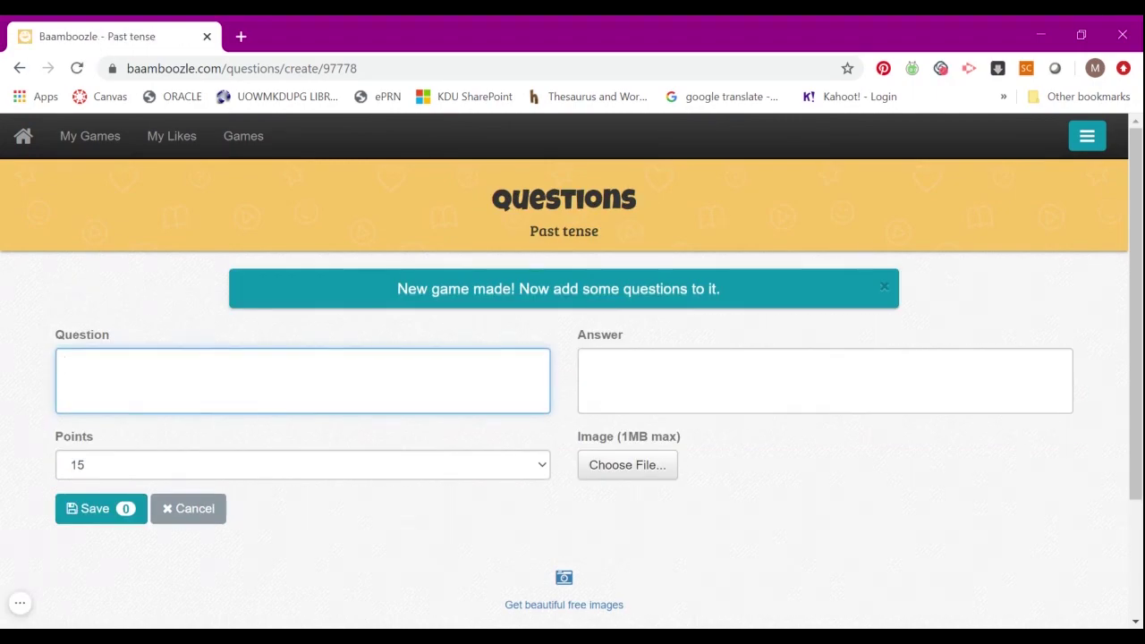
Add and save the question "What is the past tense of "eat"?" with the answer "ate", worth 5 points.
{"action": "type", "text": "What is the past tense "}
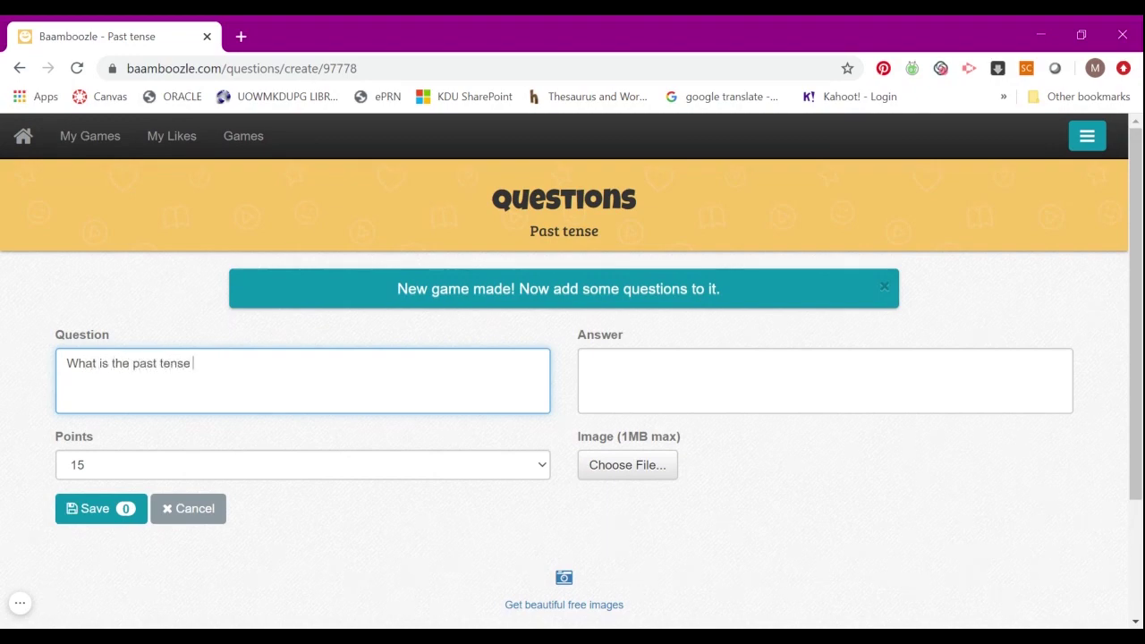
{"action": "type", "text": "of \"eat\"?"}
{"action": "left_click", "coordinate": [590, 363]}
{"action": "type", "text": "ate"}
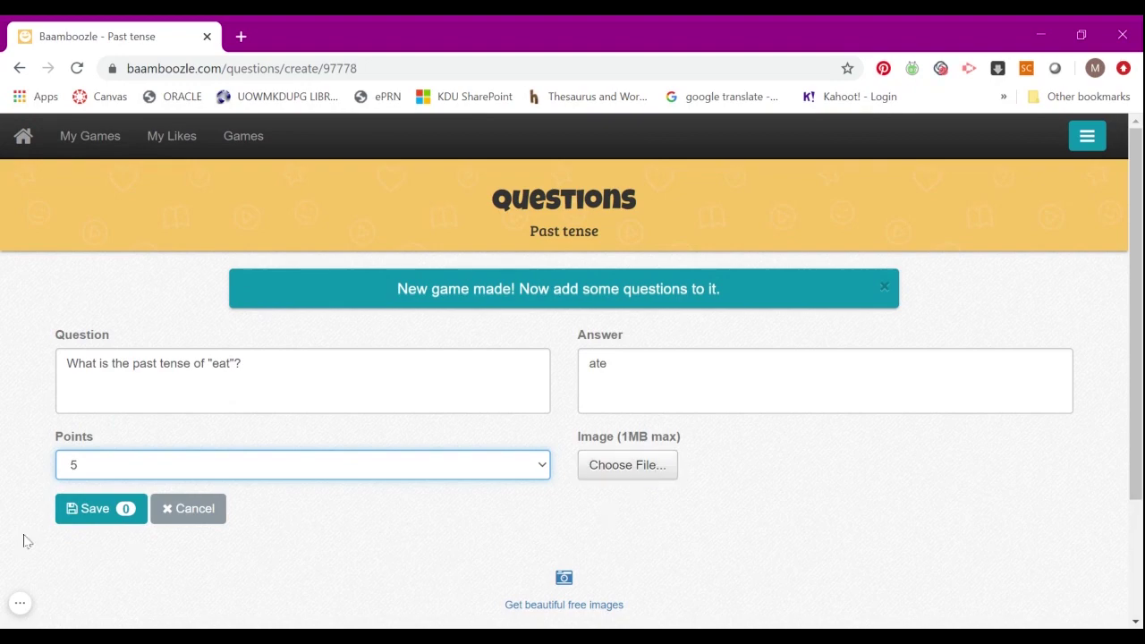
{"action": "left_click", "coordinate": [92, 518]}
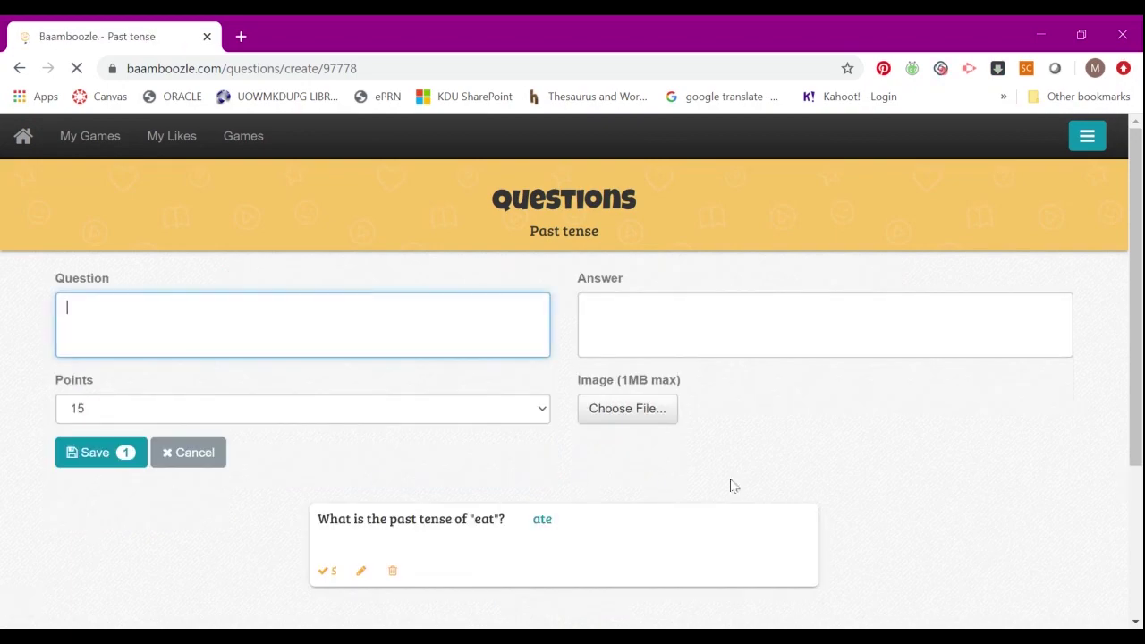
{"action": "scroll", "coordinate": [742, 471], "scroll_direction": "down", "scroll_amount": 1}
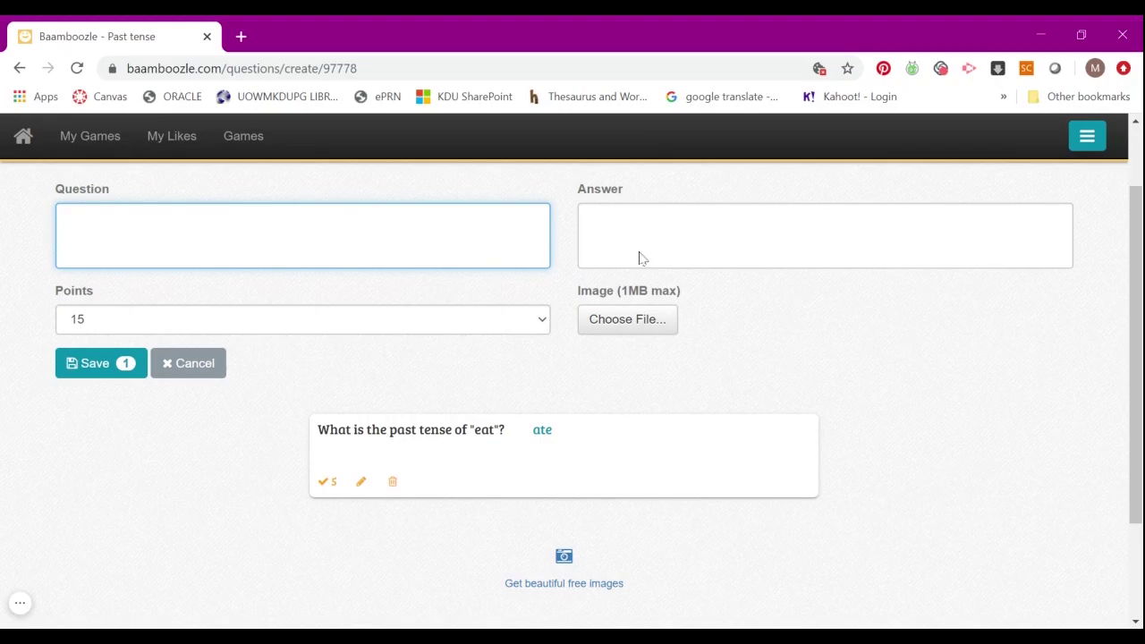
{"action": "scroll", "coordinate": [867, 337], "scroll_direction": "up", "scroll_amount": 1}
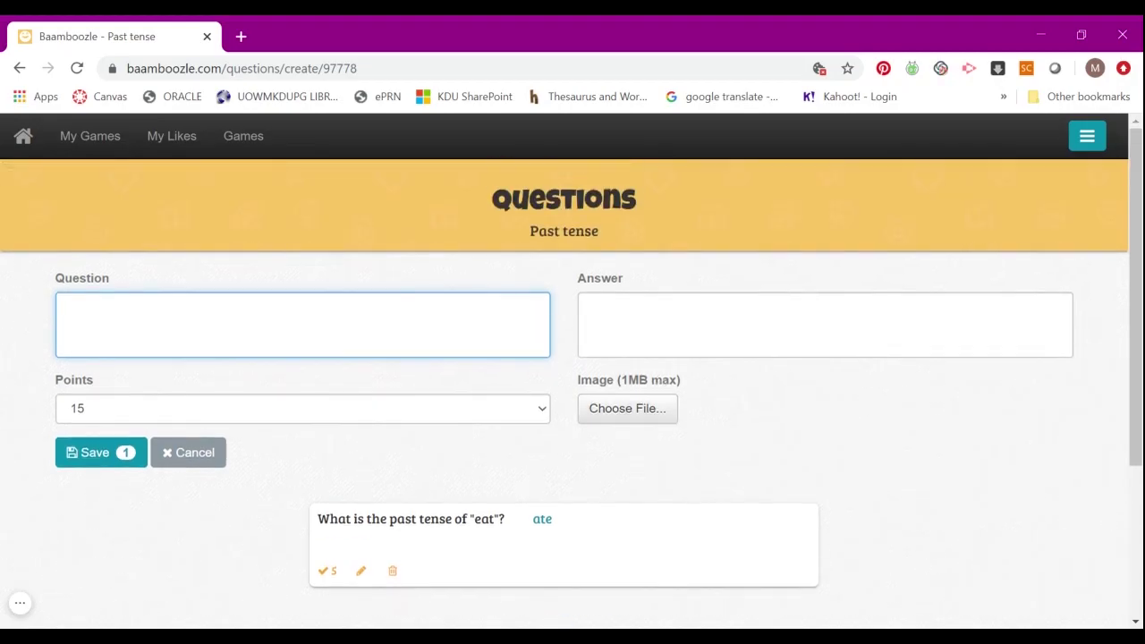
Open the "Hard vs Hardly" game from the account's own games and bring up its play setup.
{"action": "left_click", "coordinate": [90, 139]}
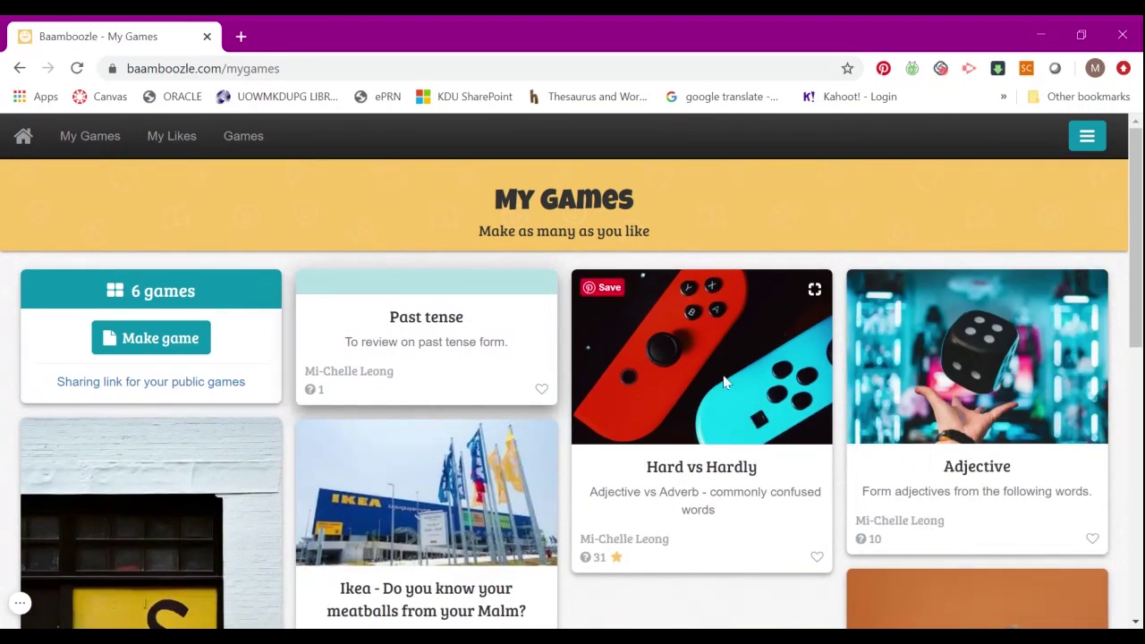
{"action": "left_click", "coordinate": [728, 469]}
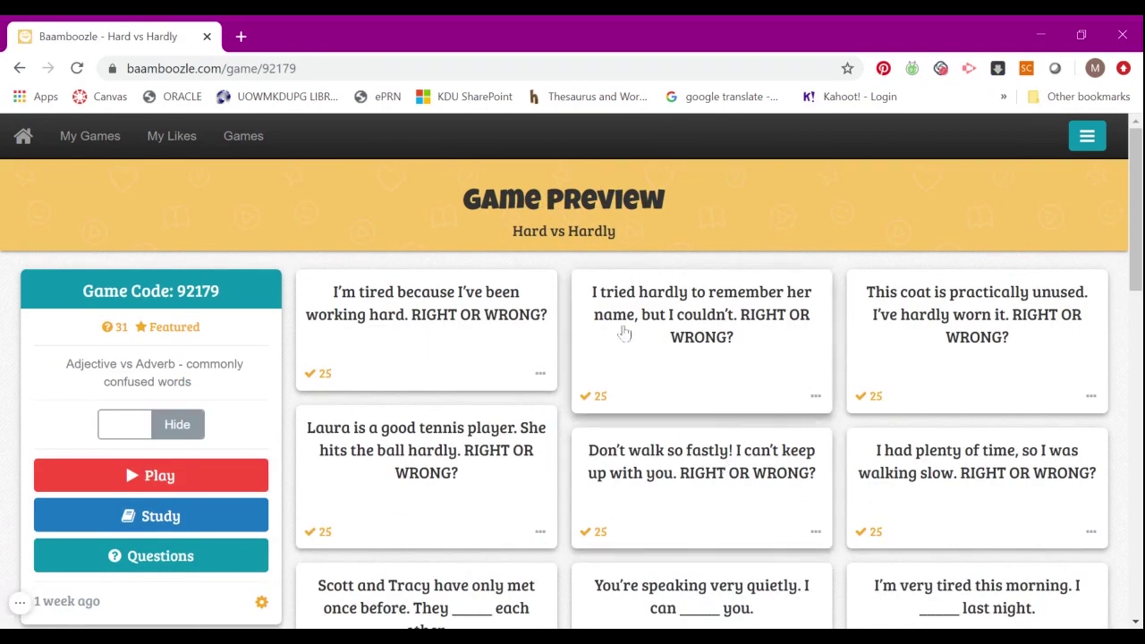
{"action": "left_click", "coordinate": [130, 478]}
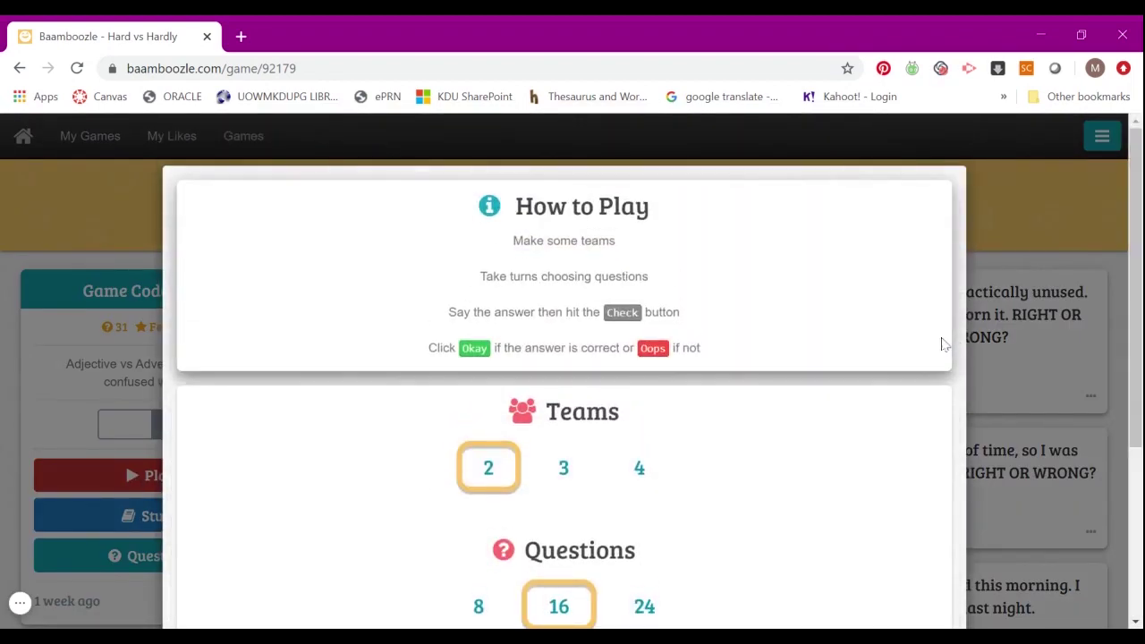
Set the game up for 4 teams and 24 questions.
{"action": "scroll", "coordinate": [921, 384], "scroll_direction": "down", "scroll_amount": 1}
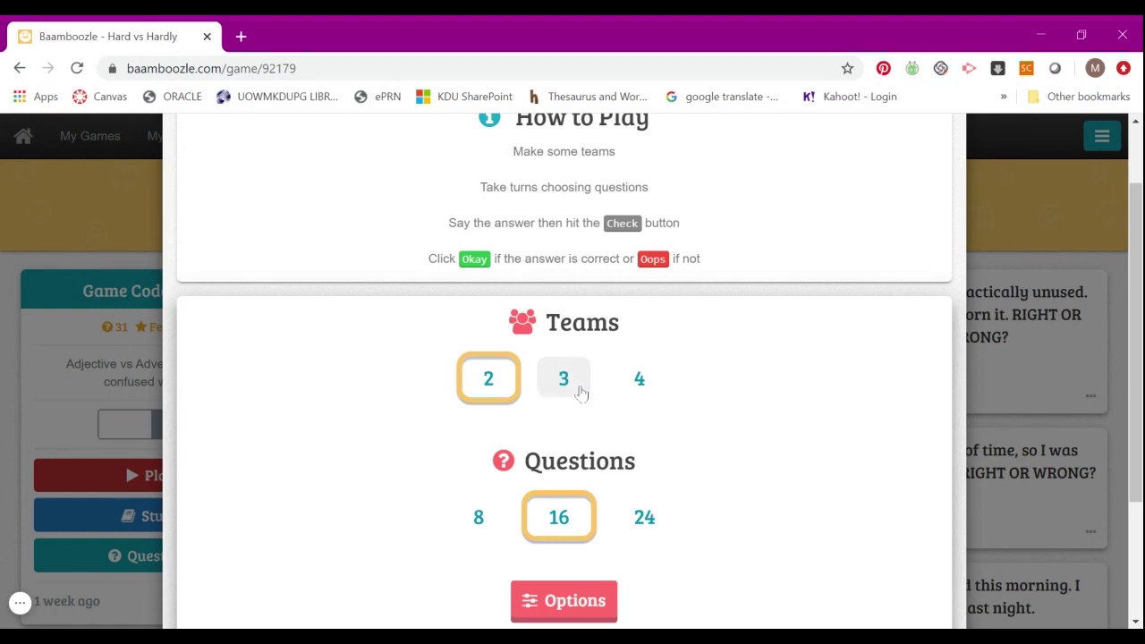
{"action": "left_click", "coordinate": [645, 393]}
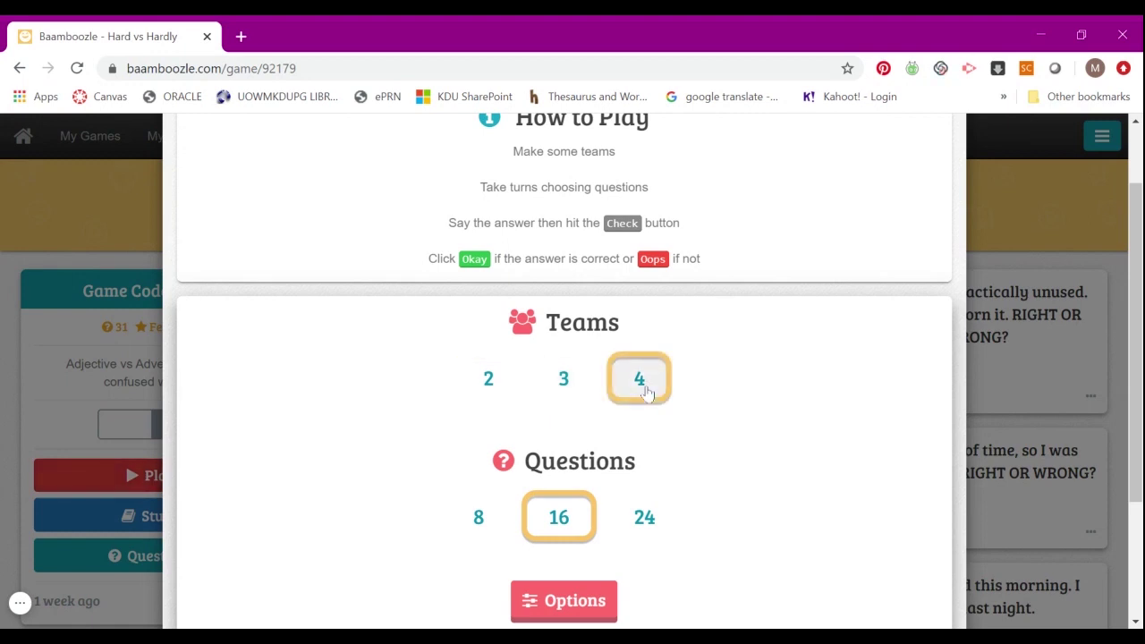
{"action": "scroll", "coordinate": [662, 407], "scroll_direction": "down", "scroll_amount": 1}
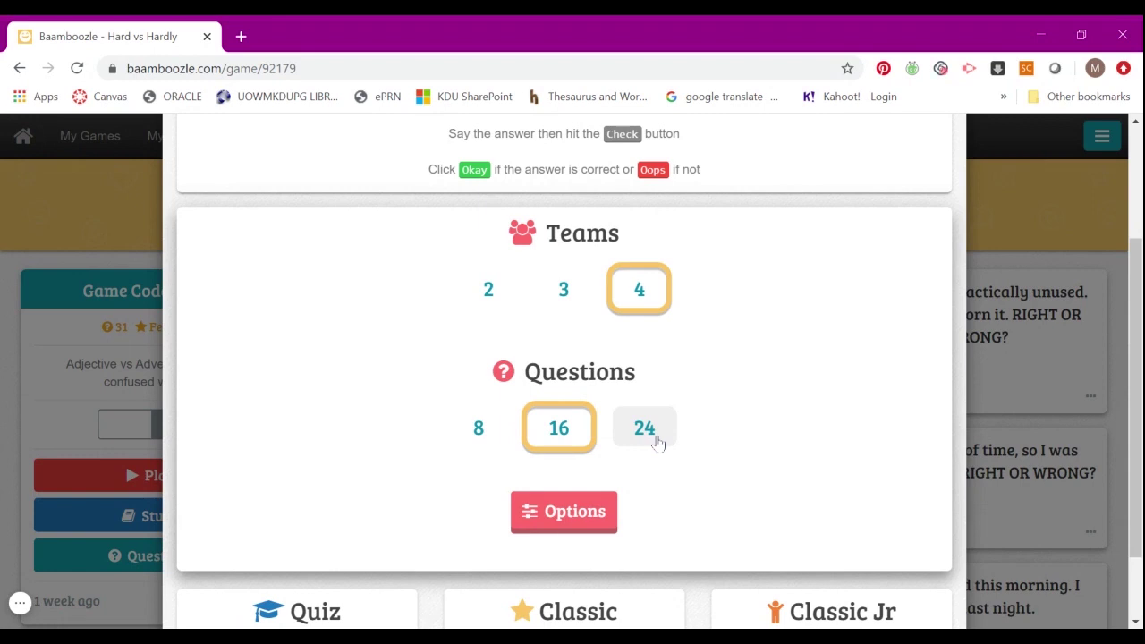
{"action": "left_click", "coordinate": [657, 445]}
{"action": "scroll", "coordinate": [726, 427], "scroll_direction": "down", "scroll_amount": 1}
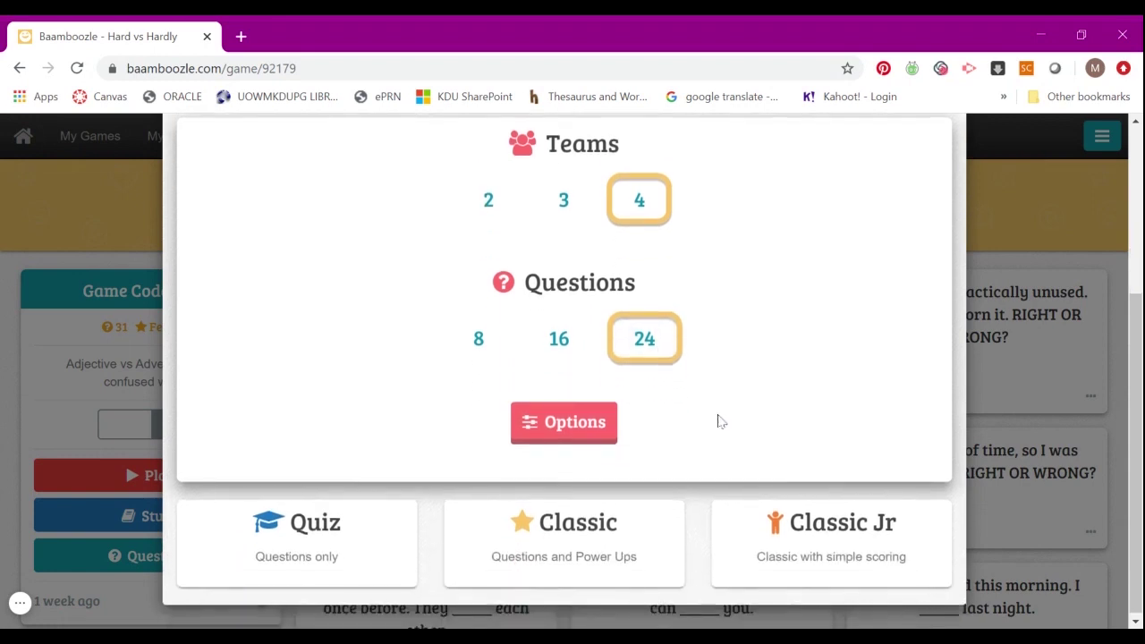
Show the extra game options and turn on the timer with 10 seconds per question.
{"action": "left_click", "coordinate": [534, 430]}
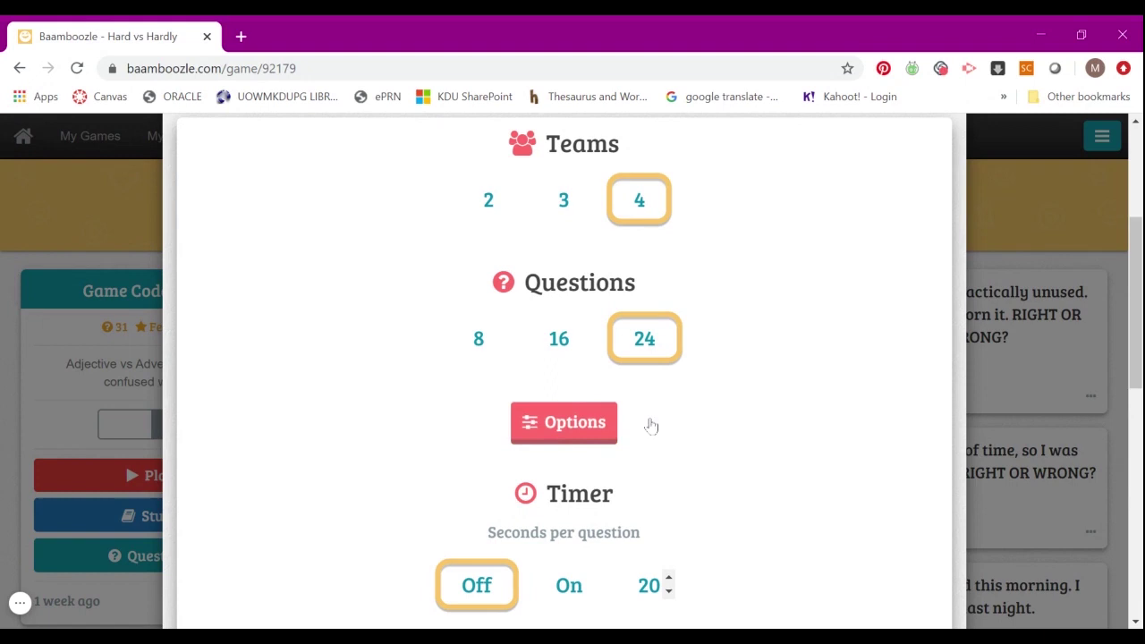
{"action": "scroll", "coordinate": [695, 410], "scroll_direction": "down", "scroll_amount": 2}
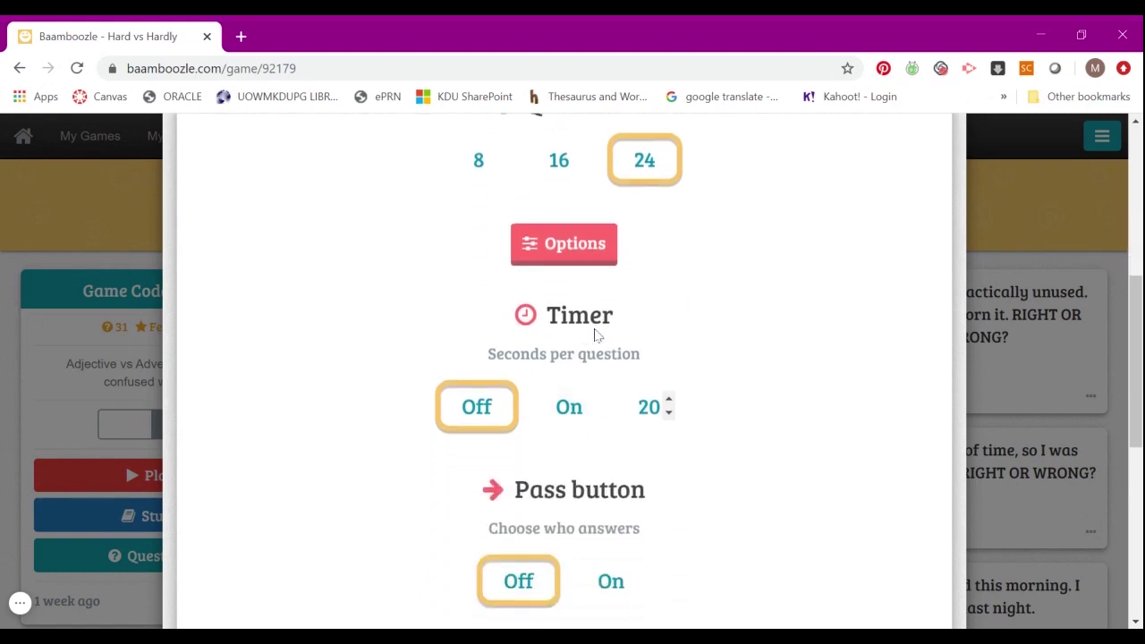
{"action": "left_click", "coordinate": [648, 407]}
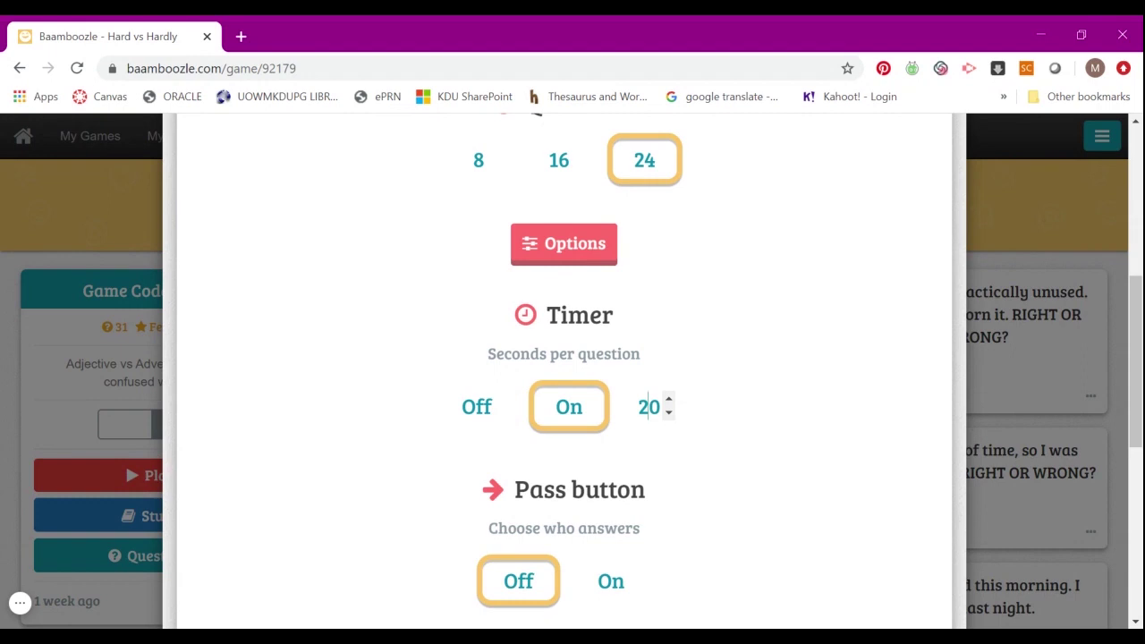
{"action": "key", "text": "BackSpace"}
{"action": "type", "text": "1"}
Turn on the colorful grid and set wrong answers to lose points.
{"action": "scroll", "coordinate": [678, 451], "scroll_direction": "down", "scroll_amount": 2}
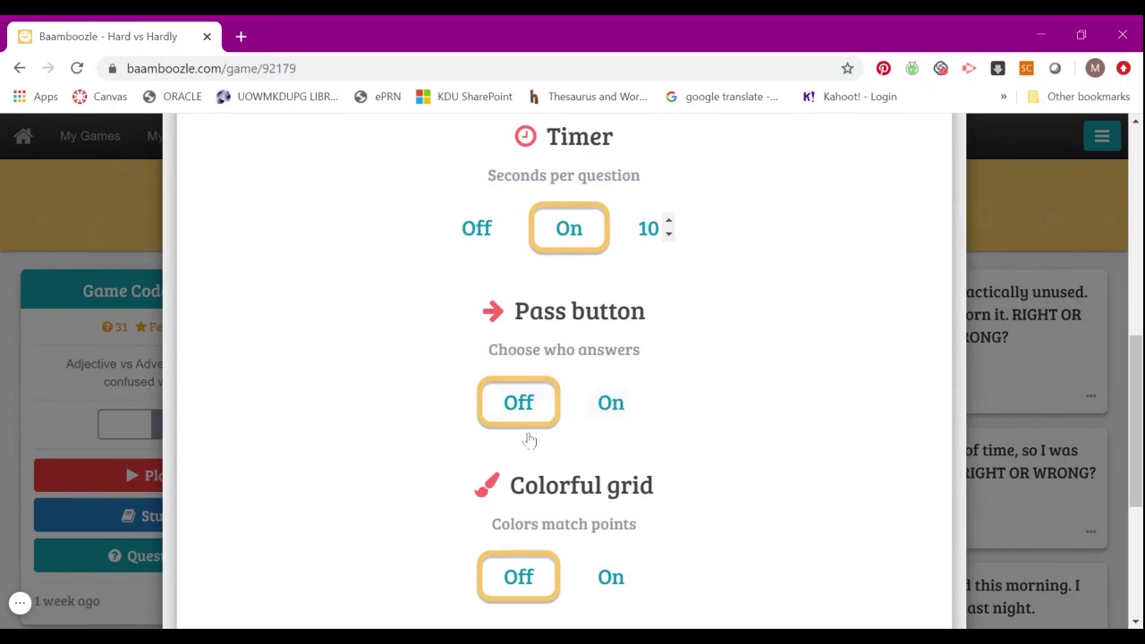
{"action": "scroll", "coordinate": [712, 424], "scroll_direction": "down", "scroll_amount": 1}
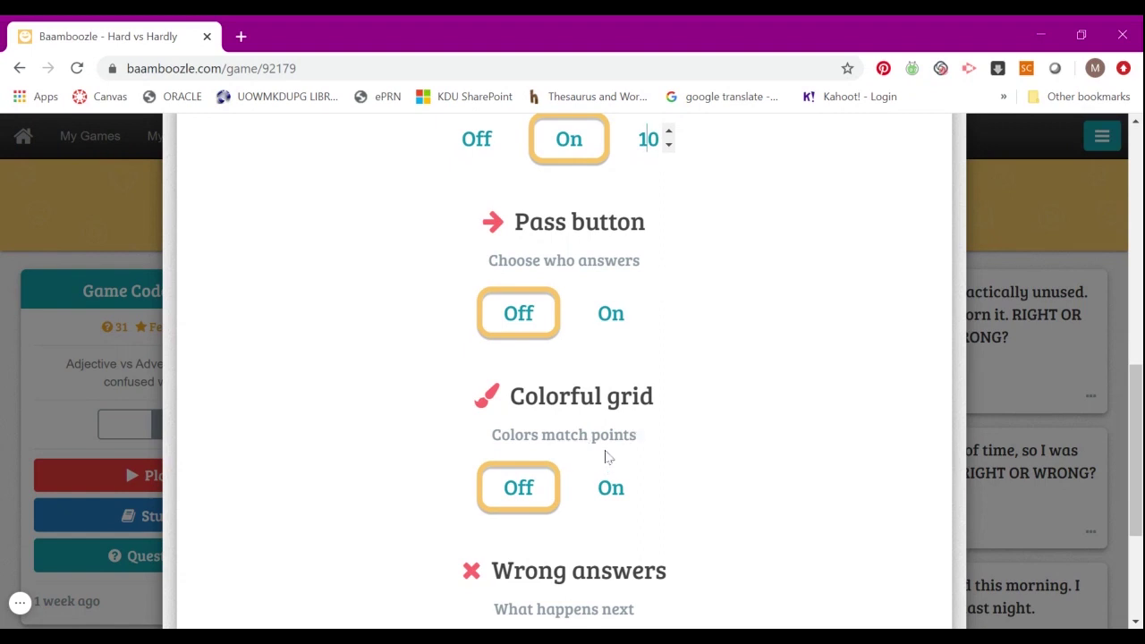
{"action": "left_click", "coordinate": [617, 503]}
{"action": "scroll", "coordinate": [617, 505], "scroll_direction": "down", "scroll_amount": 3}
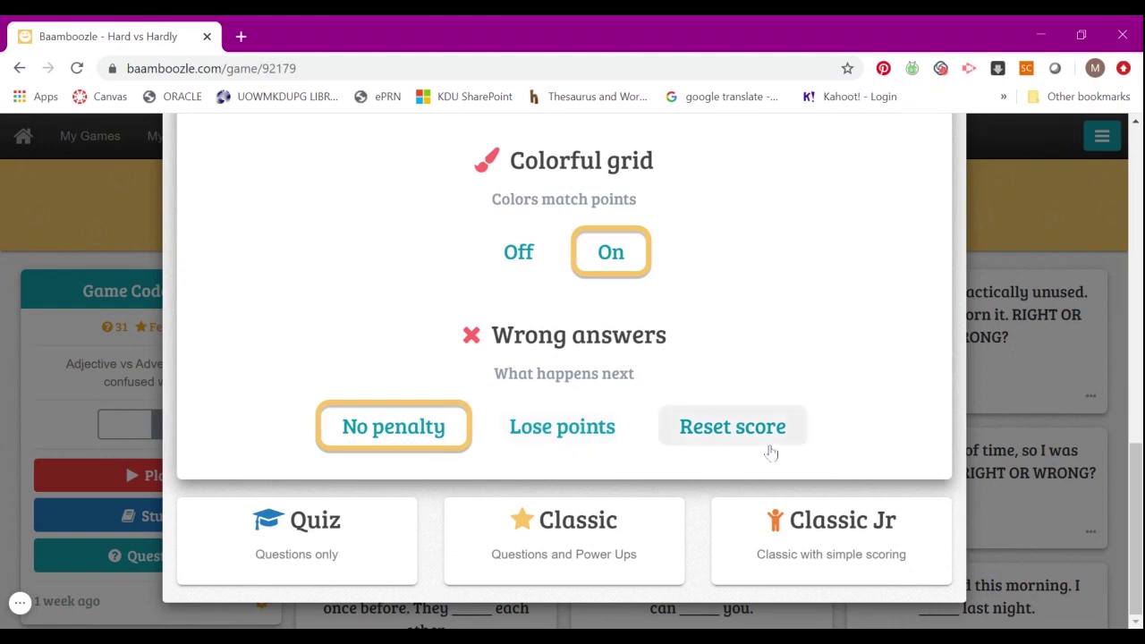
{"action": "left_click", "coordinate": [588, 439]}
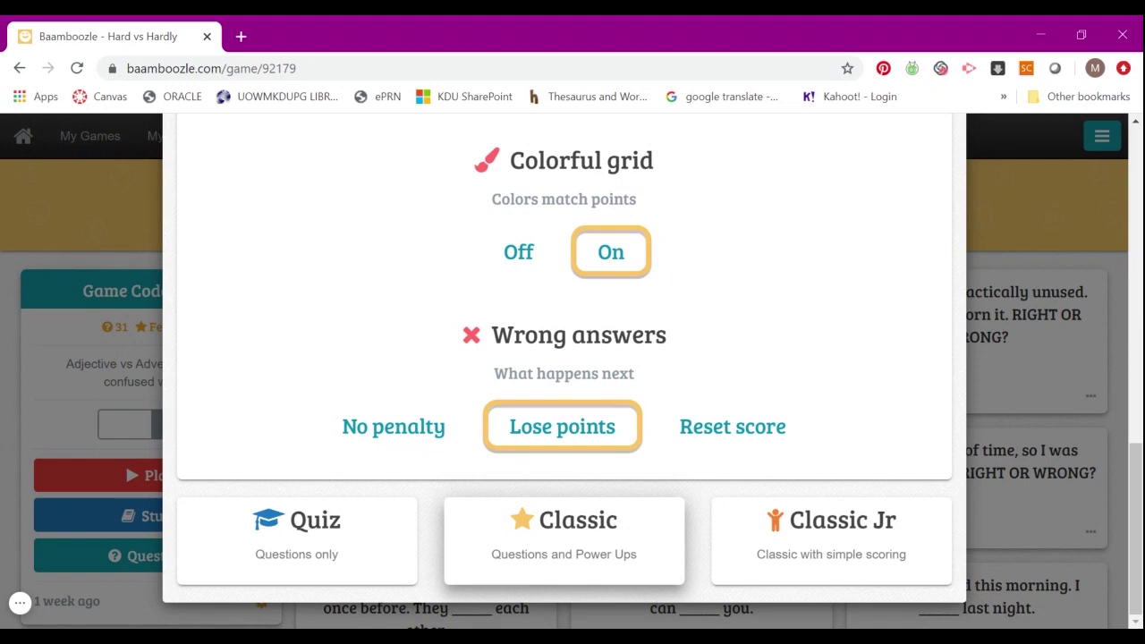
Start the game in Classic mode and rename the four teams A, B, C and D.
{"action": "left_click", "coordinate": [565, 558]}
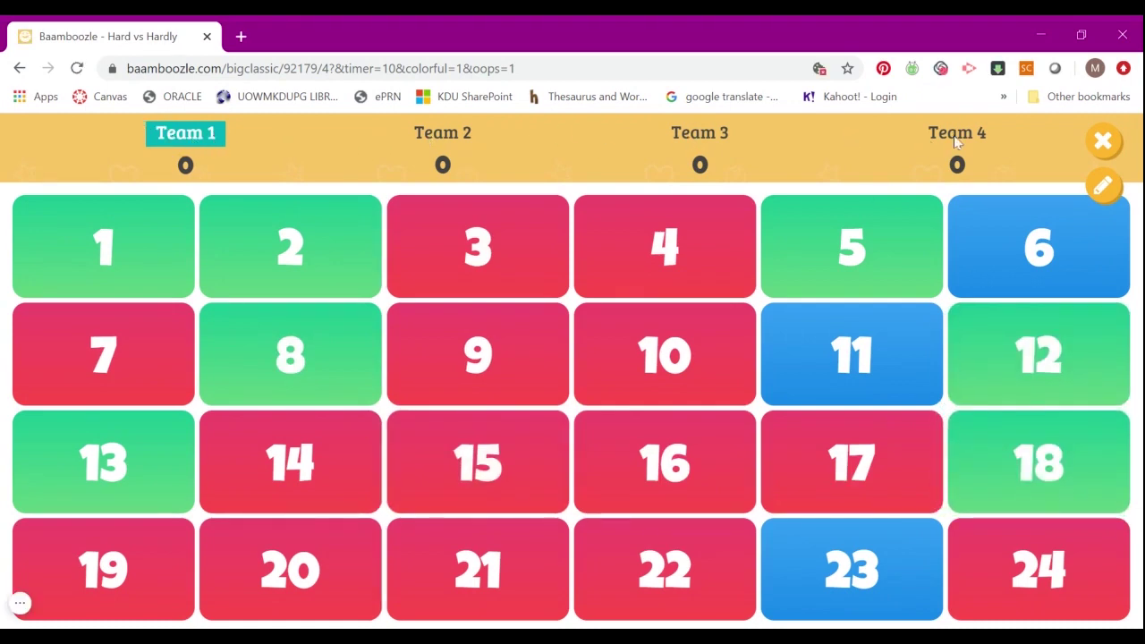
{"action": "left_click", "coordinate": [1113, 190]}
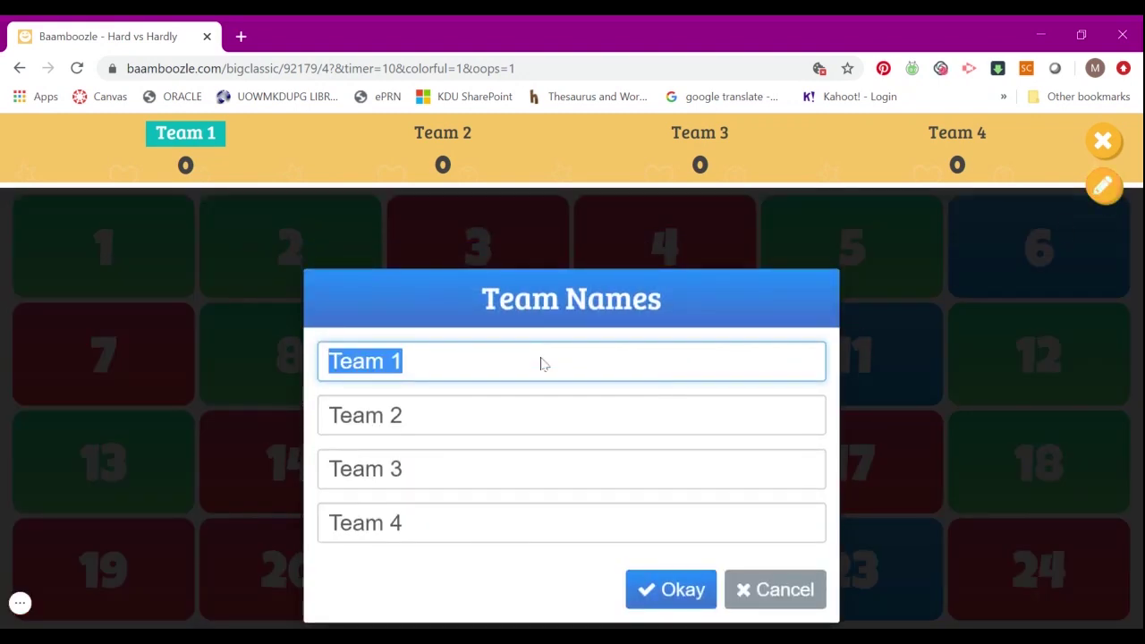
{"action": "type", "text": "A"}
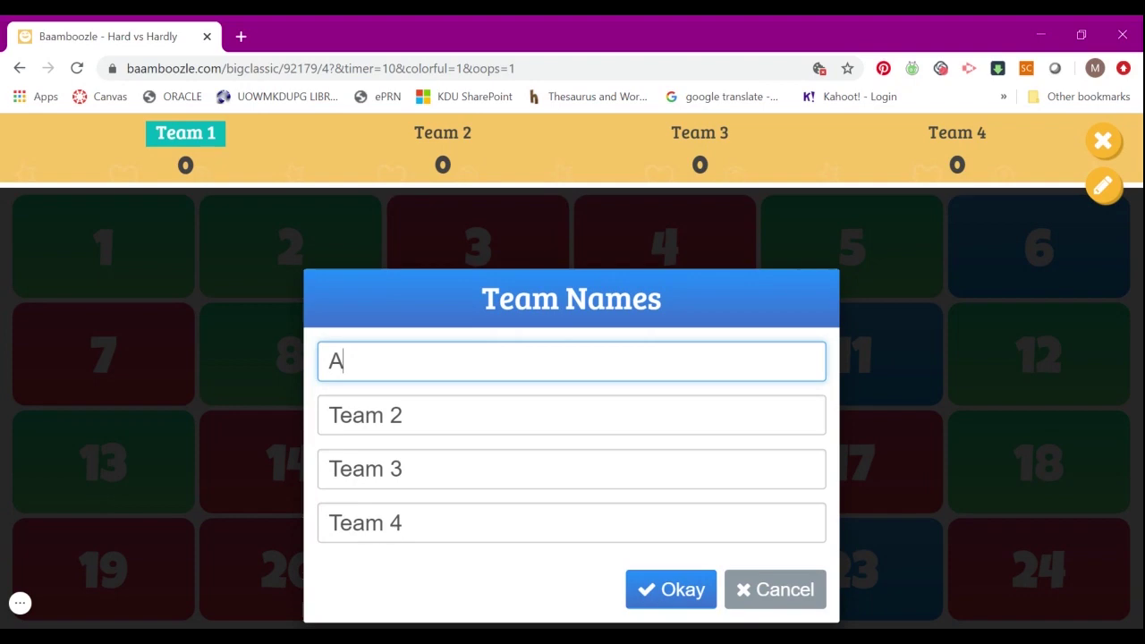
{"action": "key", "text": "Tab"}
{"action": "type", "text": "B"}
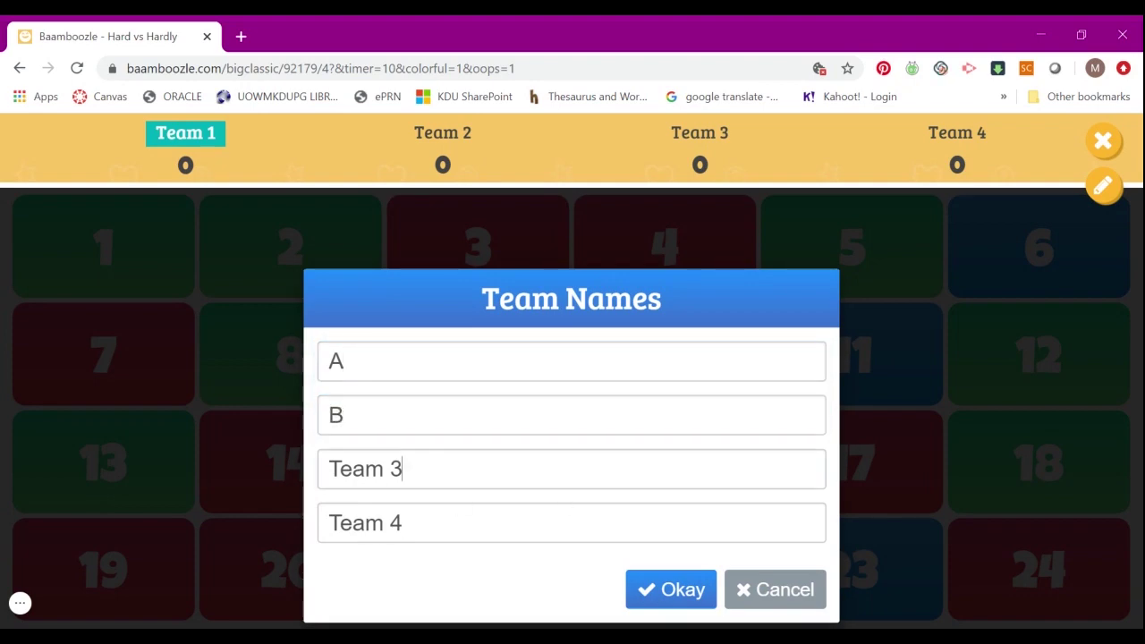
{"action": "left_click_drag", "start_coordinate": [471, 474], "coordinate": [149, 430]}
{"action": "type", "text": "C"}
{"action": "left_click_drag", "start_coordinate": [424, 525], "coordinate": [238, 524]}
{"action": "type", "text": "D"}
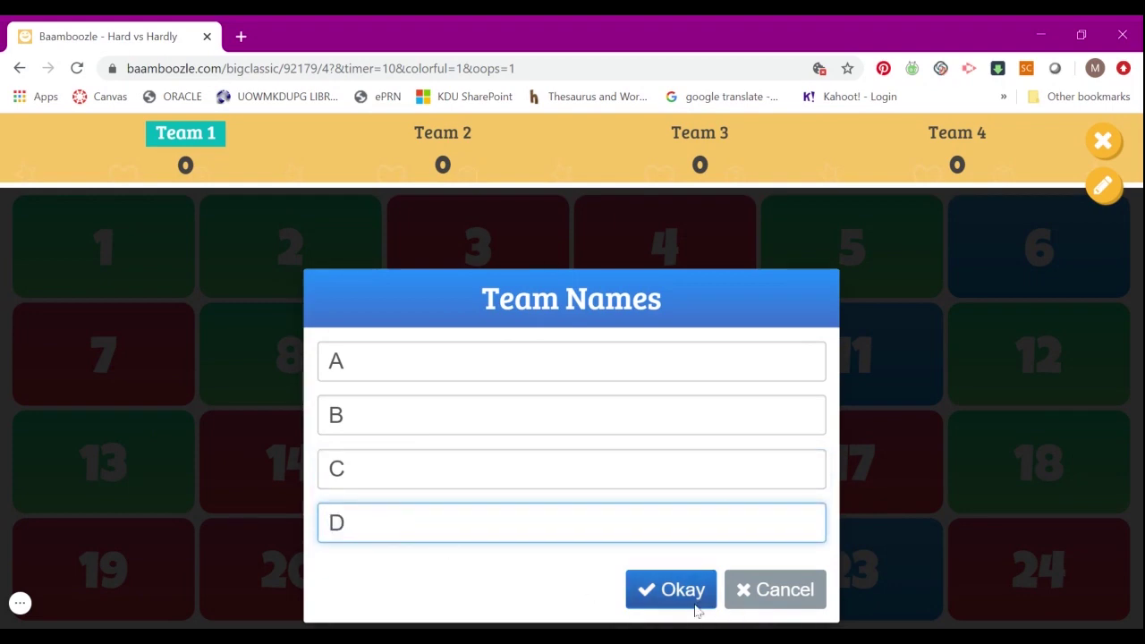
{"action": "left_click", "coordinate": [694, 604]}
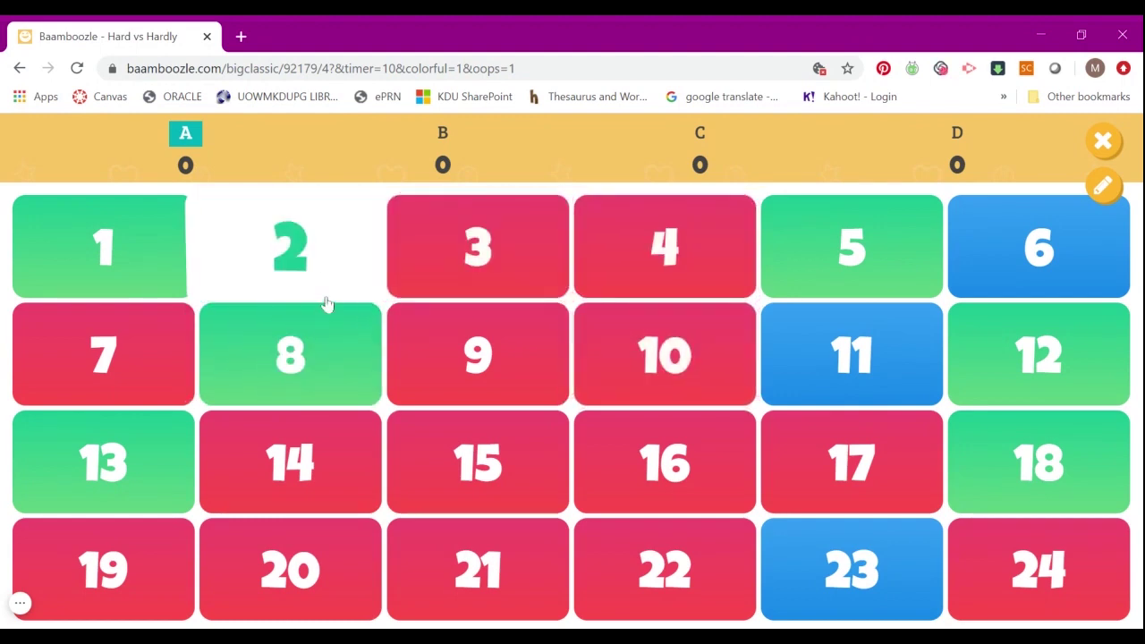
Play question 2 for team A, check its answer and mark the team's response as correct.
{"action": "left_click", "coordinate": [311, 274]}
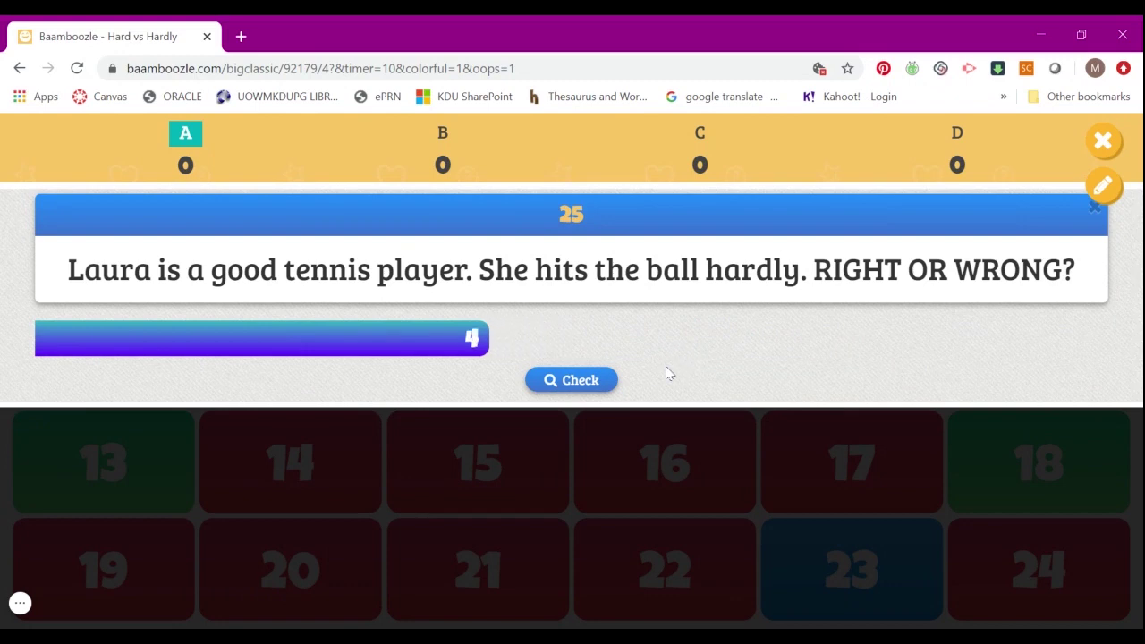
{"action": "left_click", "coordinate": [572, 388]}
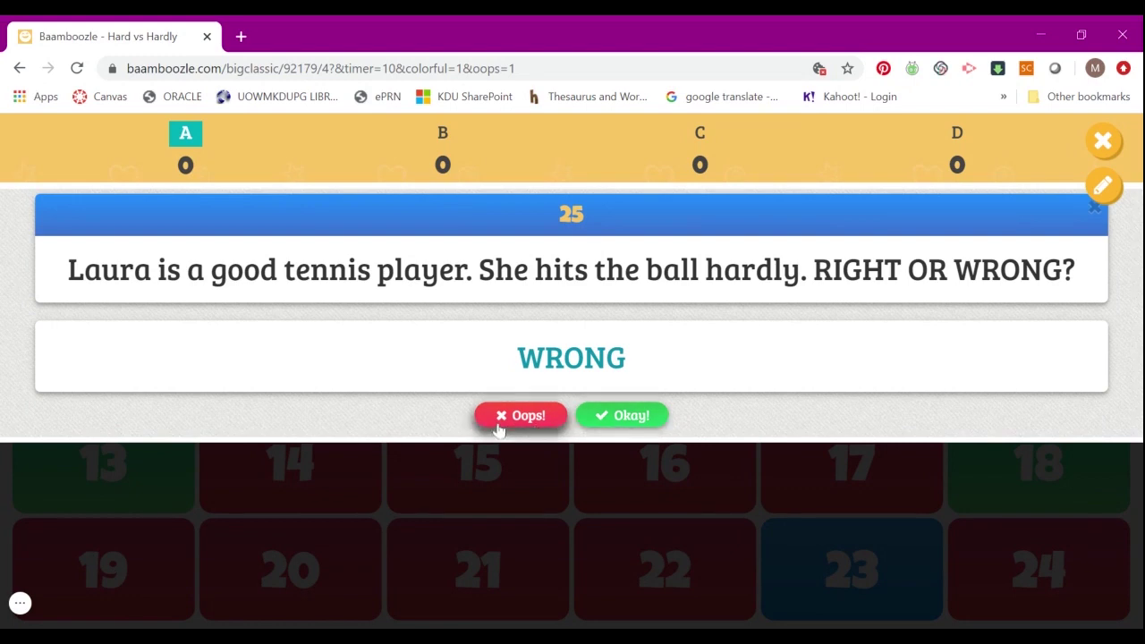
{"action": "left_click", "coordinate": [640, 418]}
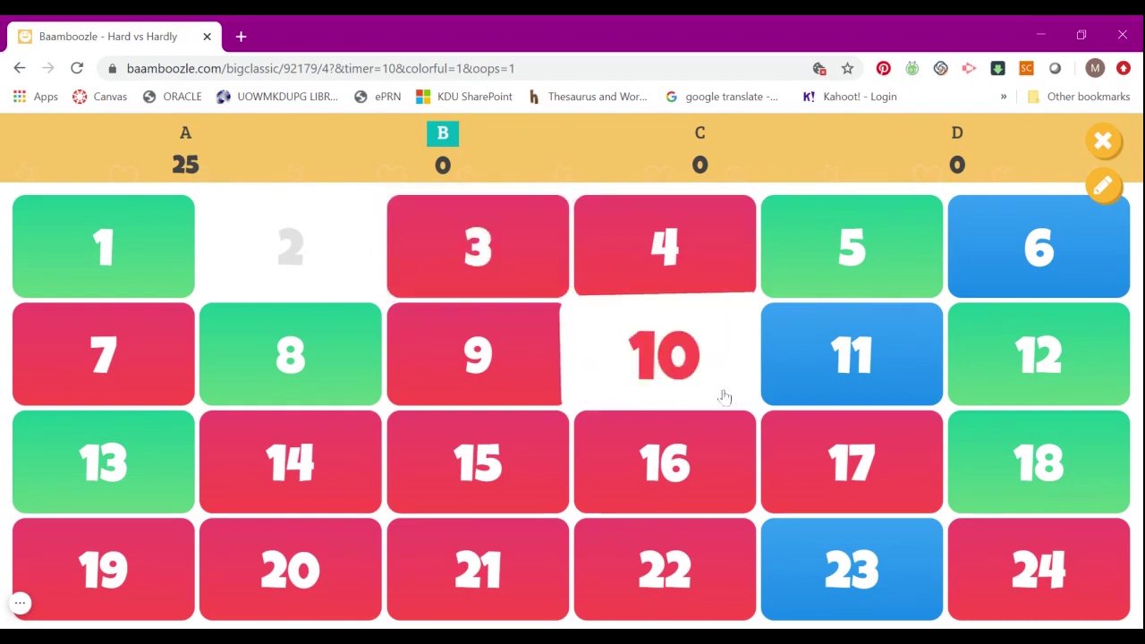
Play question 10 for team B, check its answer and mark the team's response as wrong.
{"action": "left_click", "coordinate": [650, 354]}
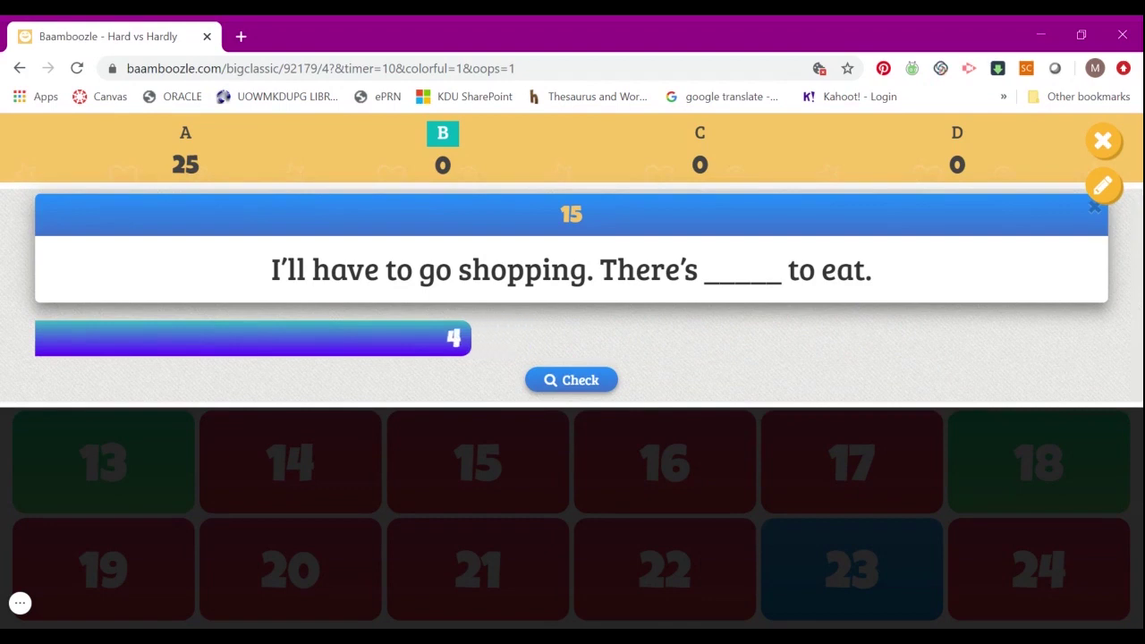
{"action": "left_click", "coordinate": [578, 380]}
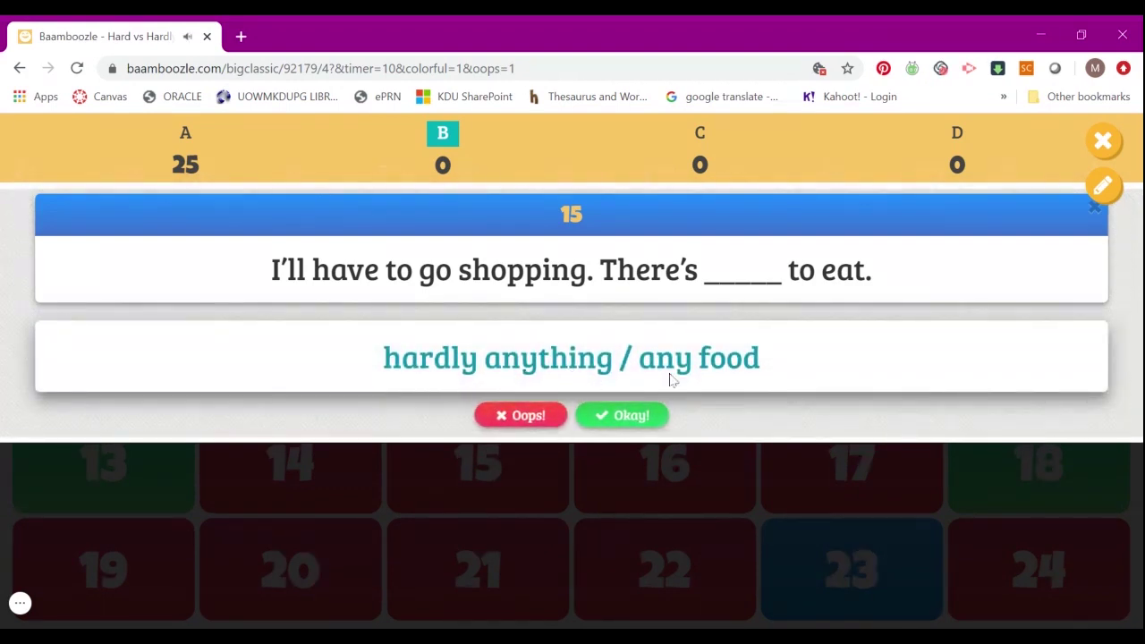
{"action": "left_click", "coordinate": [517, 417]}
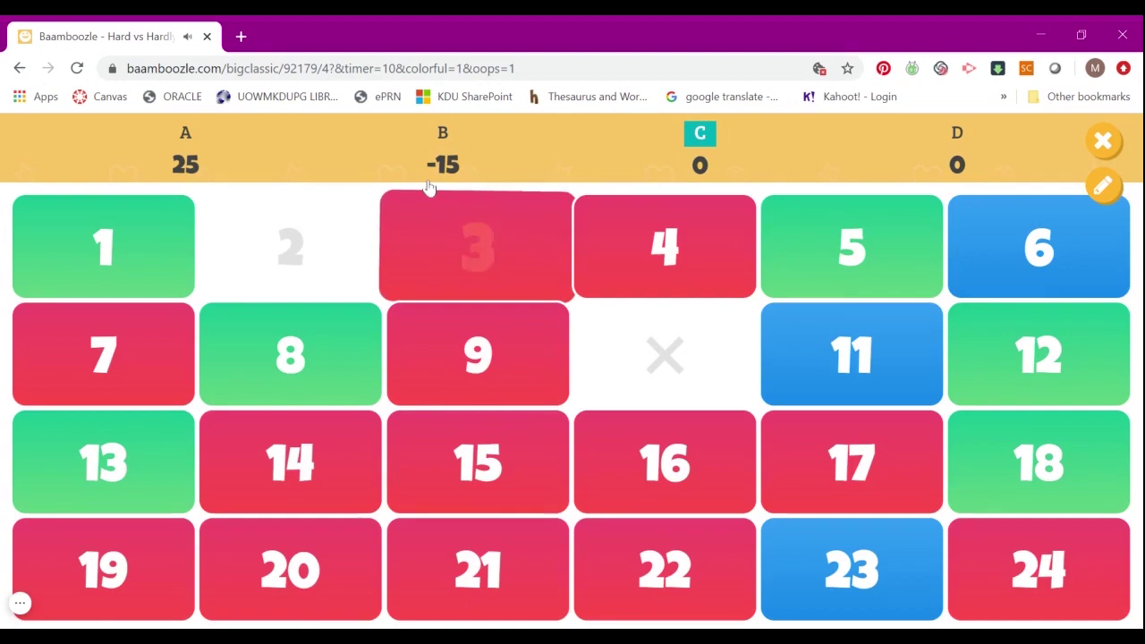